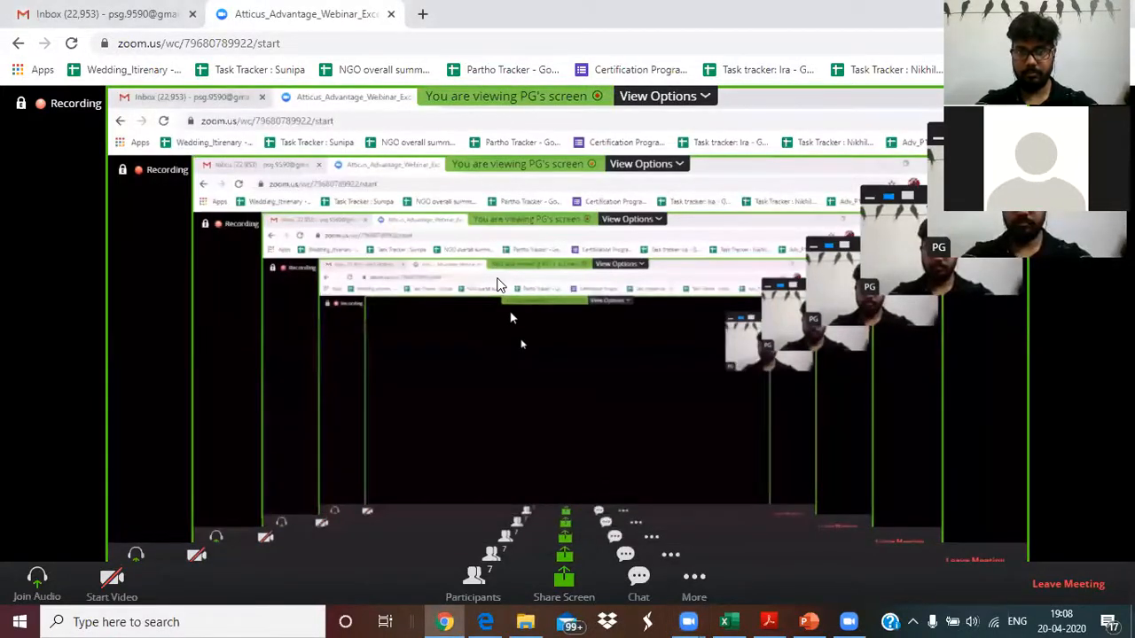
Switch to the PowerPoint presentation and add a second slide, deleting its placeholders to leave it blank
key(super+d)
click(810, 620)
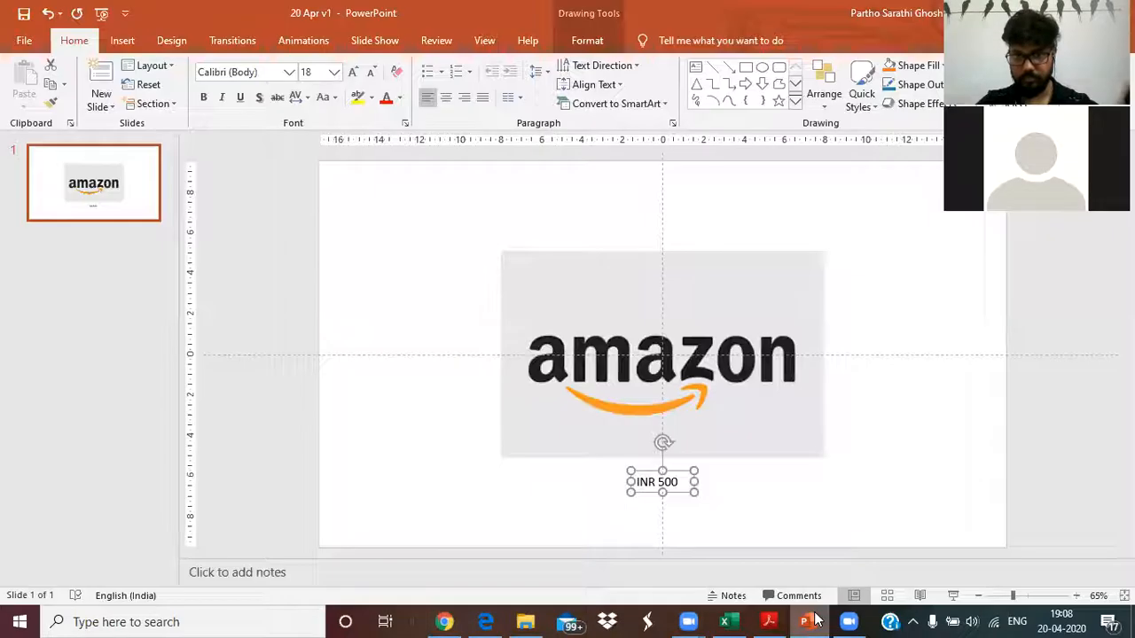
click(635, 537)
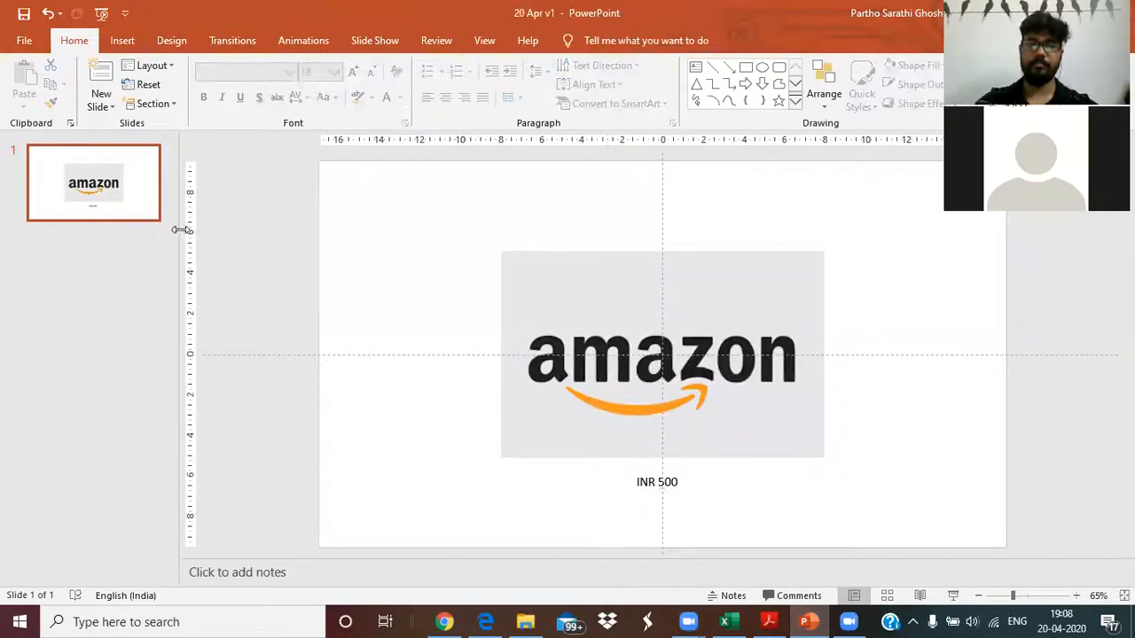
key(ctrl+m)
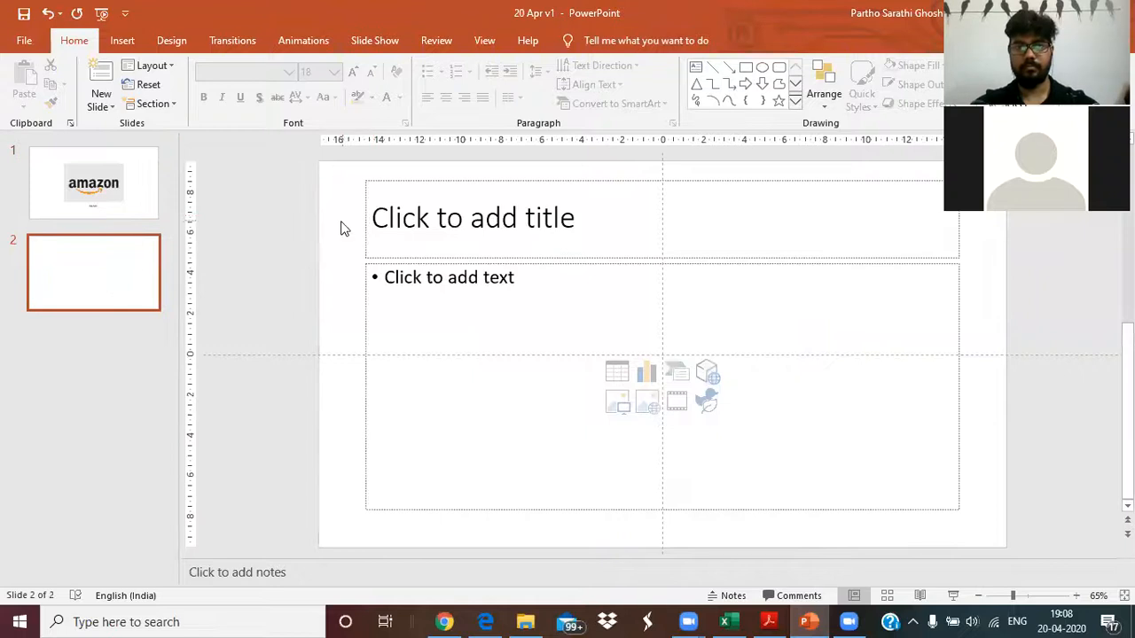
key(ctrl+a)
key(Escape)
key(ctrl+a)
key(Delete)
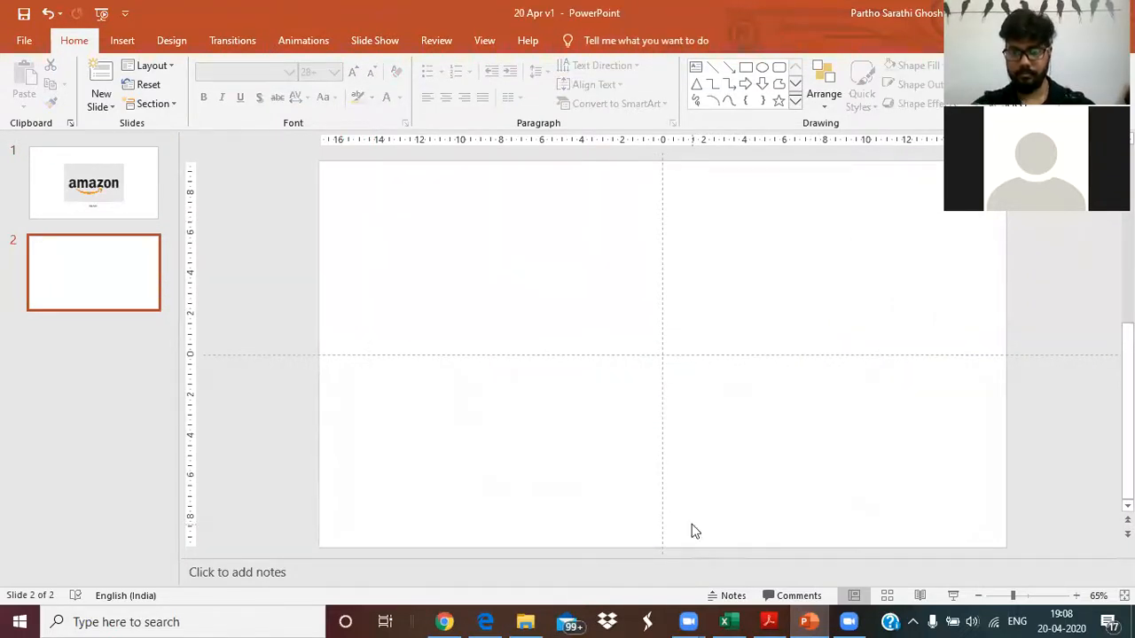
Switch to the Excel workbook and look through the Revenue Areas table on Sheet4
click(736, 622)
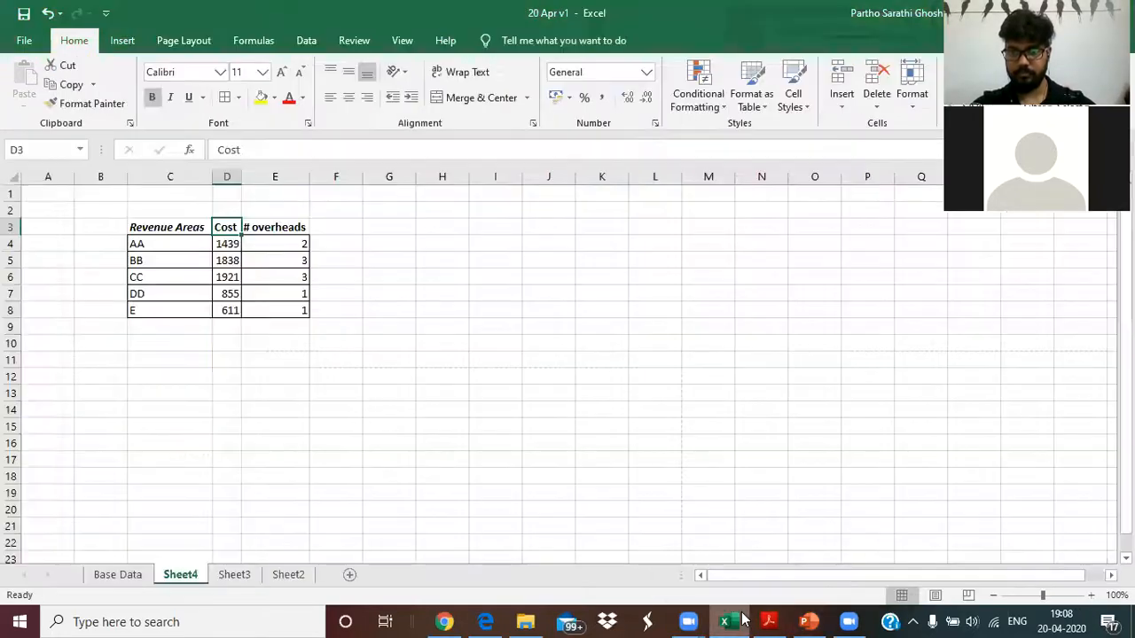
click(389, 396)
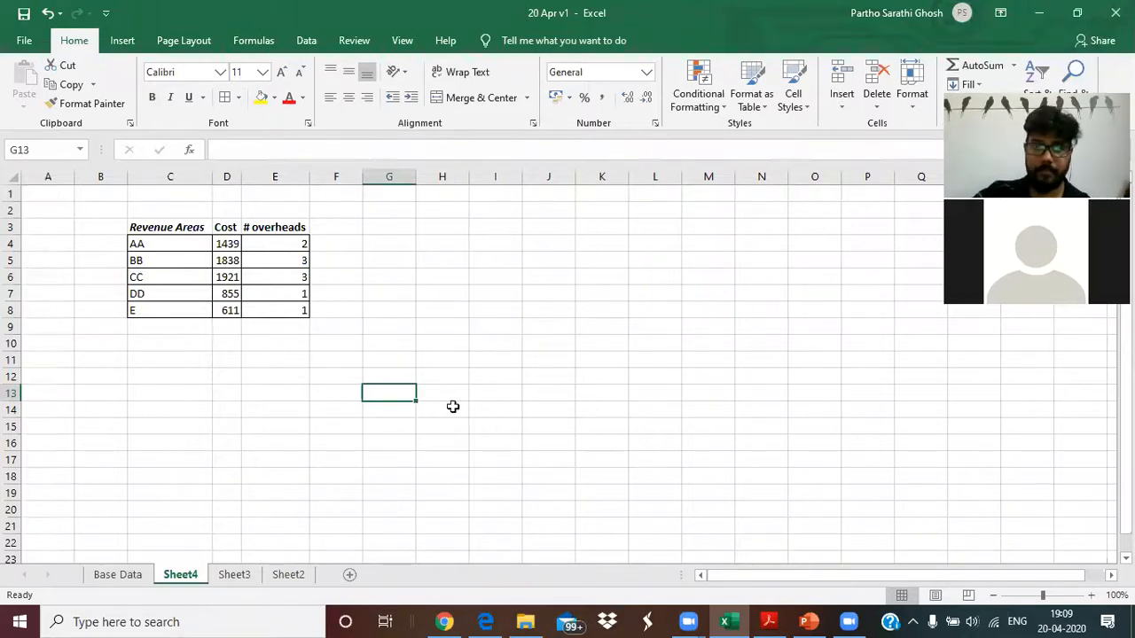
click(284, 406)
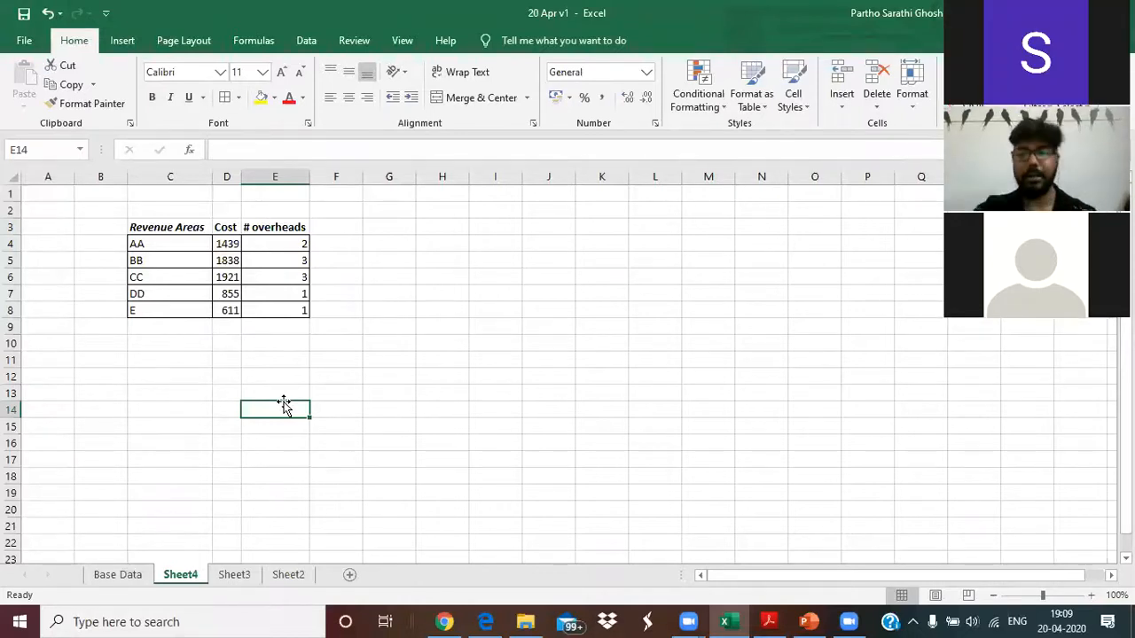
click(177, 294)
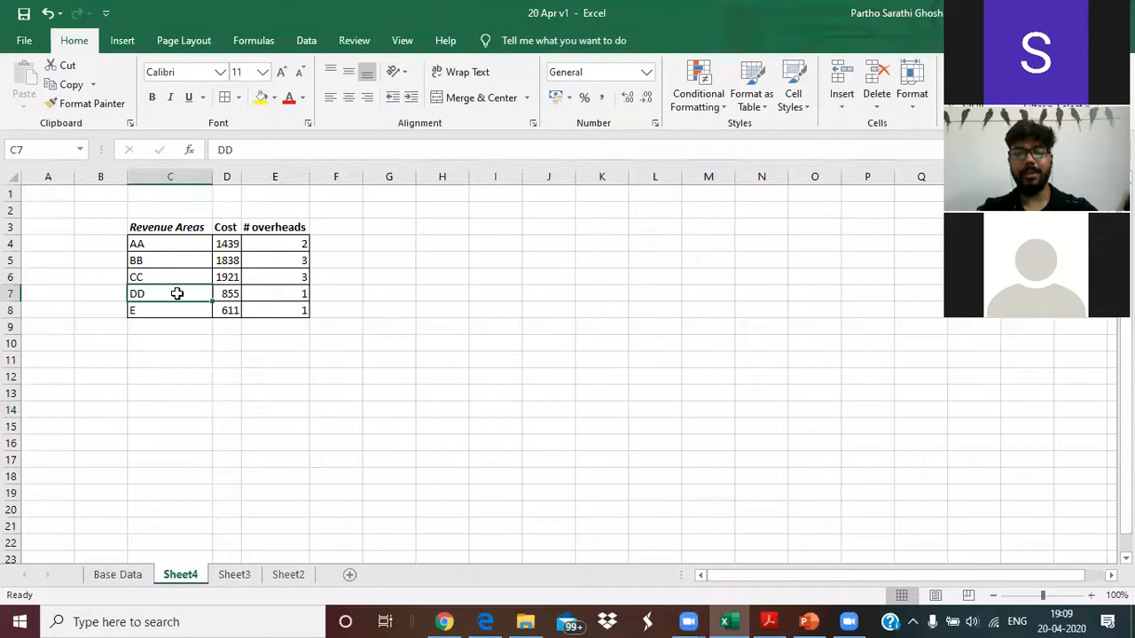
key(ctrl+Up)
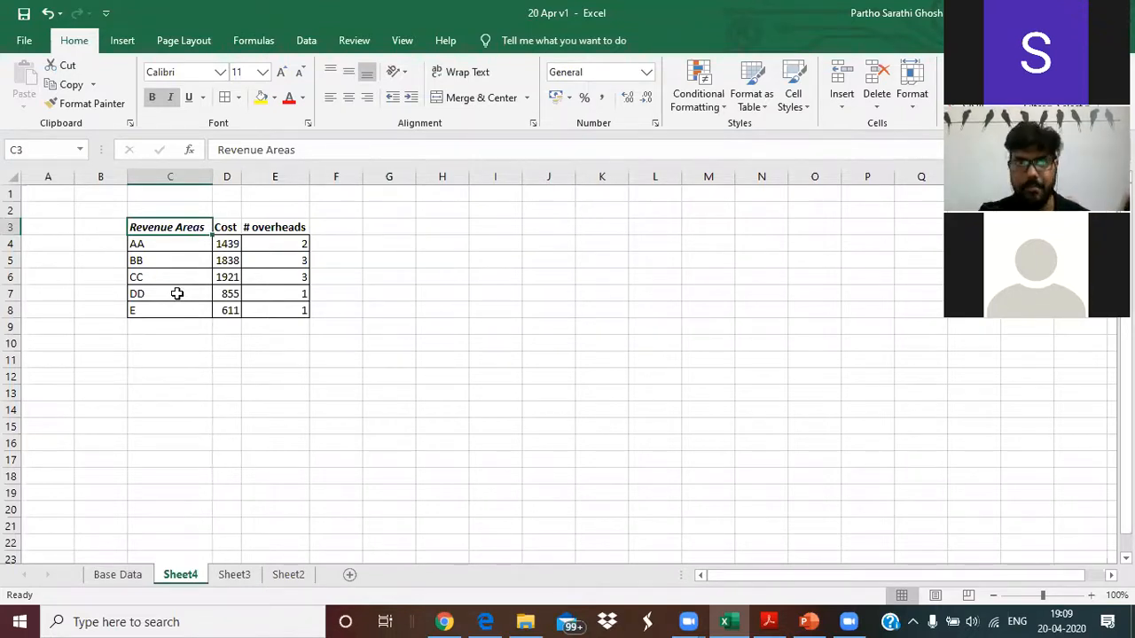
key(Right)
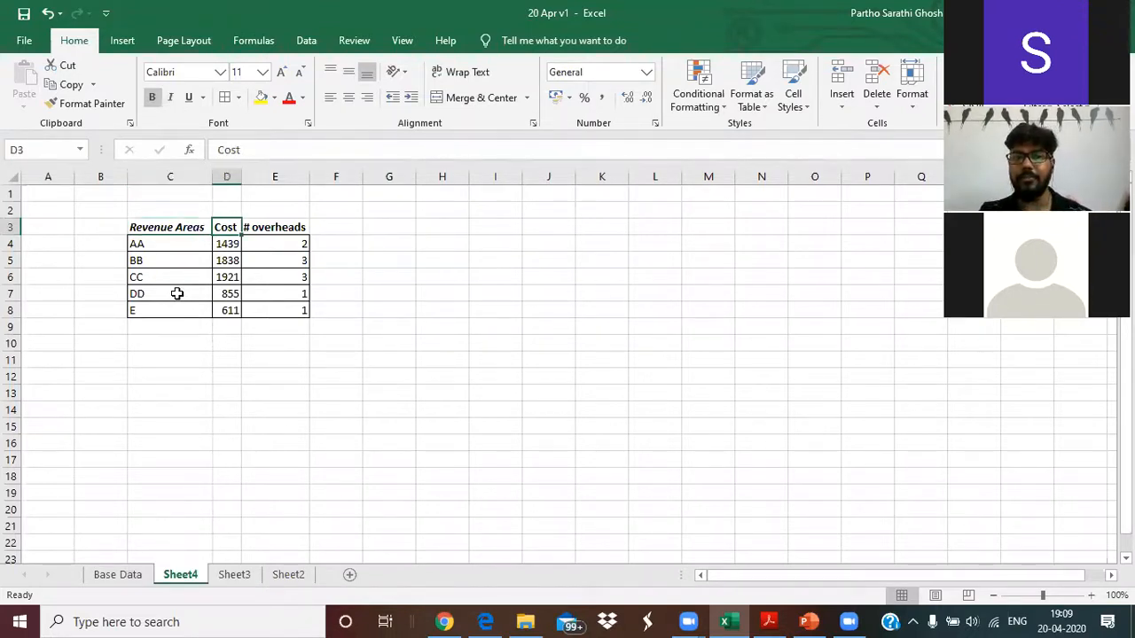
key(Left)
key(Down)
key(Down)
key(Up)
key(Down)
key(Down)
key(Right)
key(Up)
key(Up)
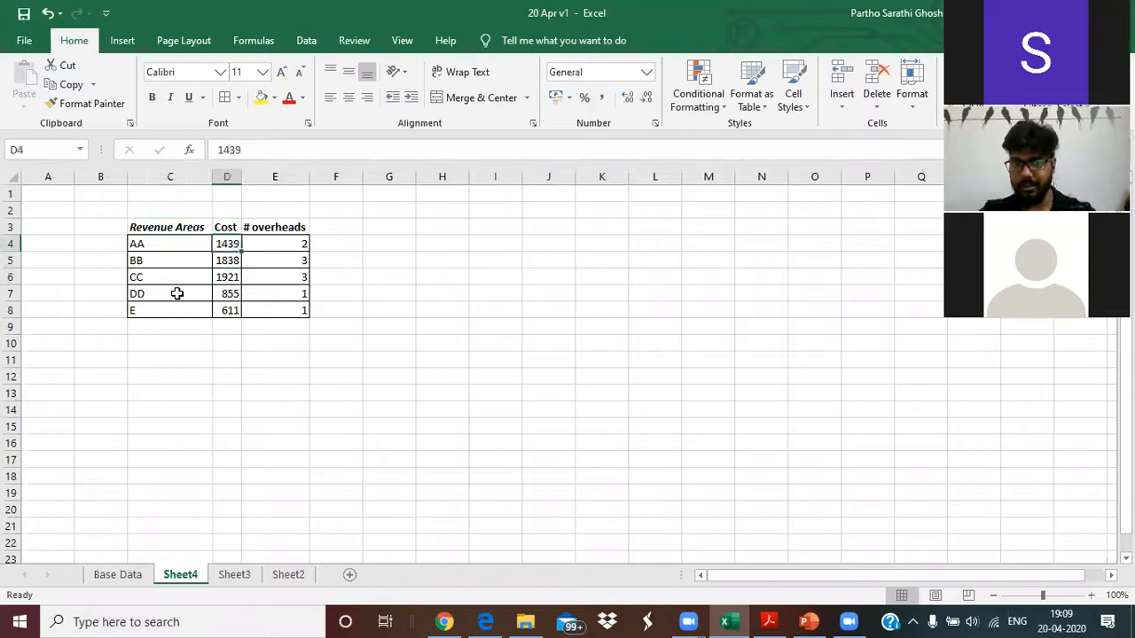
Change the header in D3 to "Revenue" and auto-fit the column's width
key(Up)
text(Revenue)
key(Tab)
key(Left)
key(Up)
key(Down)
key(alt+h)
key(o)
key(i)
Replace the "# overheads" header in E3 with "Cost"
key(Right)
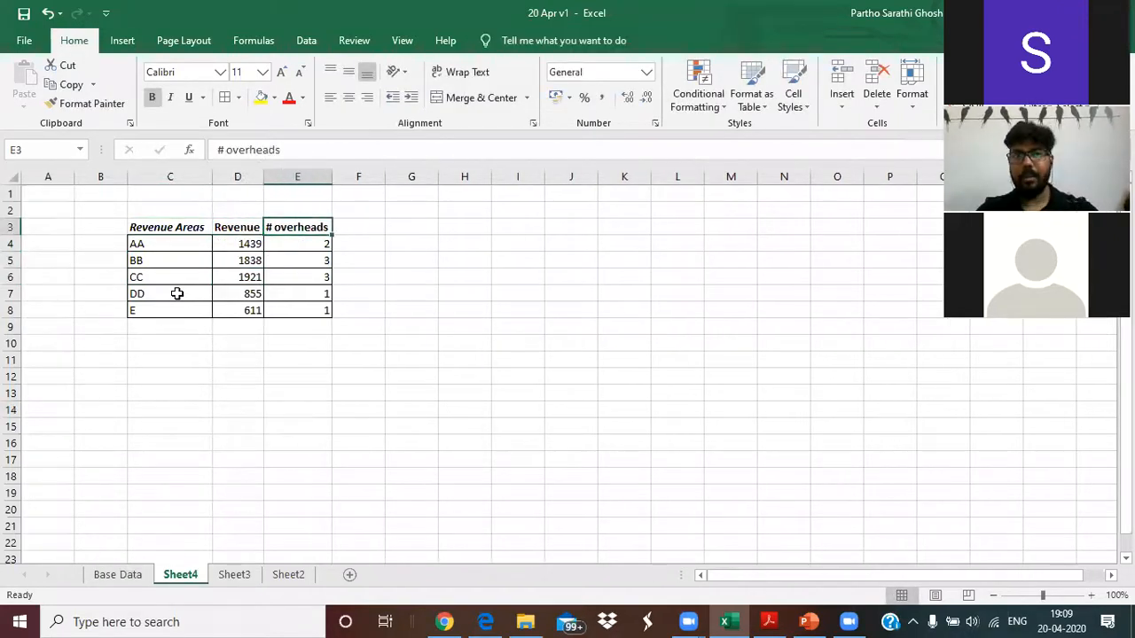
key(Down)
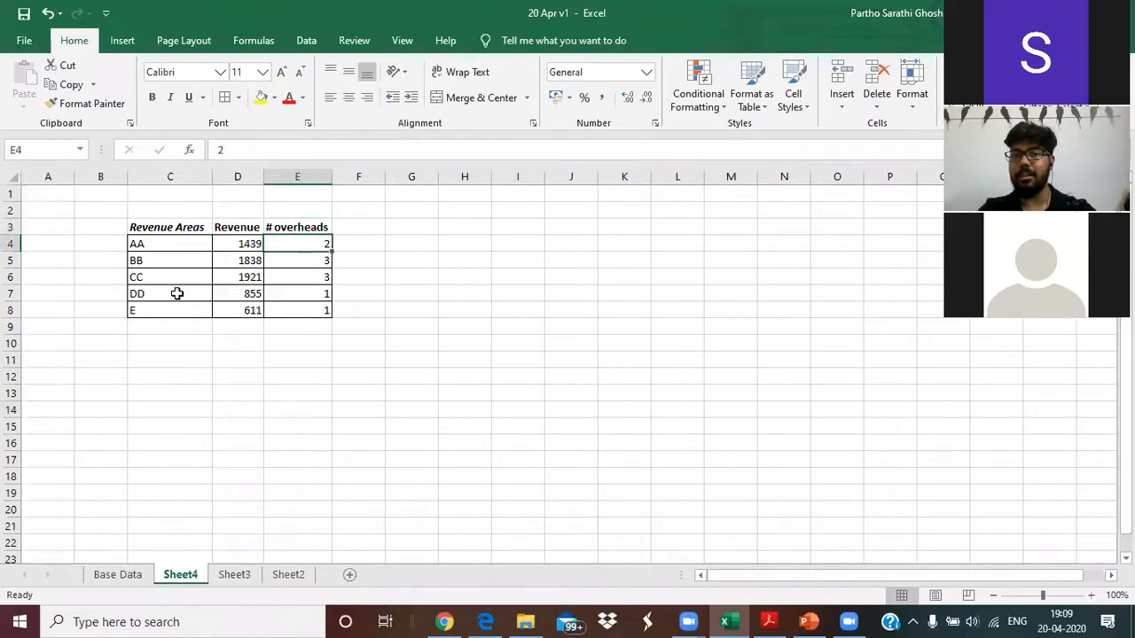
key(Up)
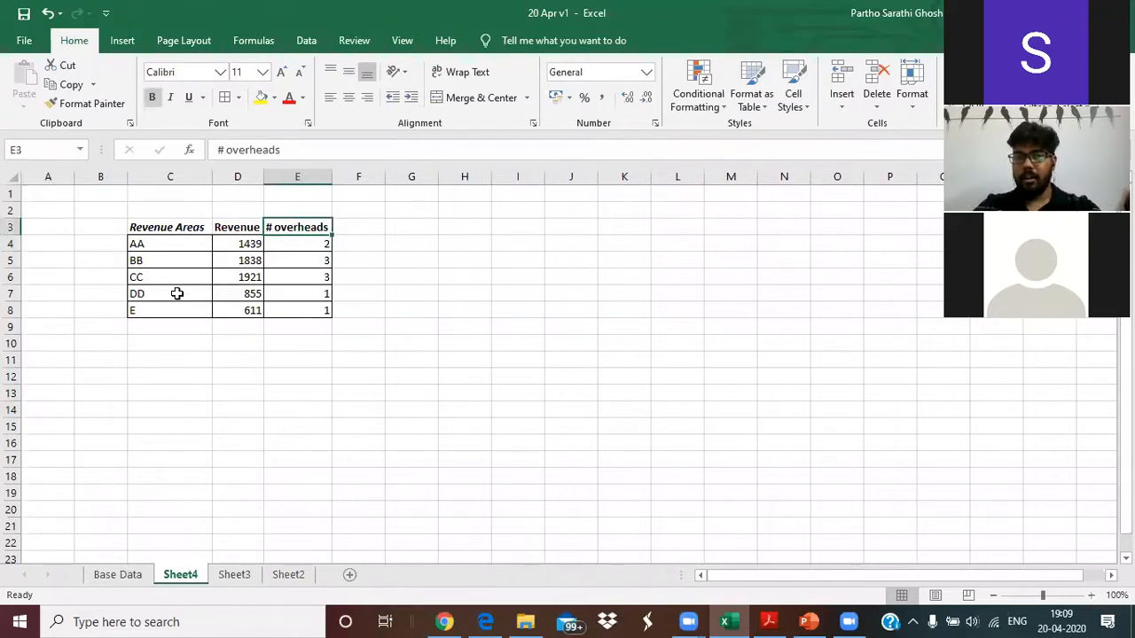
text(Cost)
key(Right)
key(Down)
key(Left)
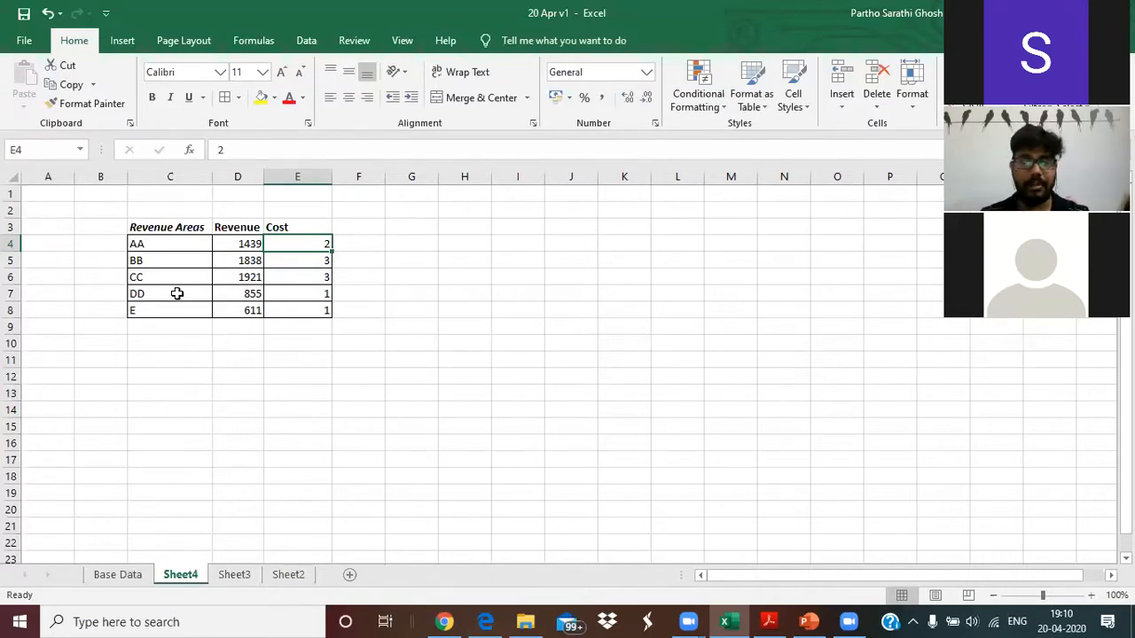
Enter =RANDBETWEEN(300,500) in E4 as the cost of area AA
text(=)
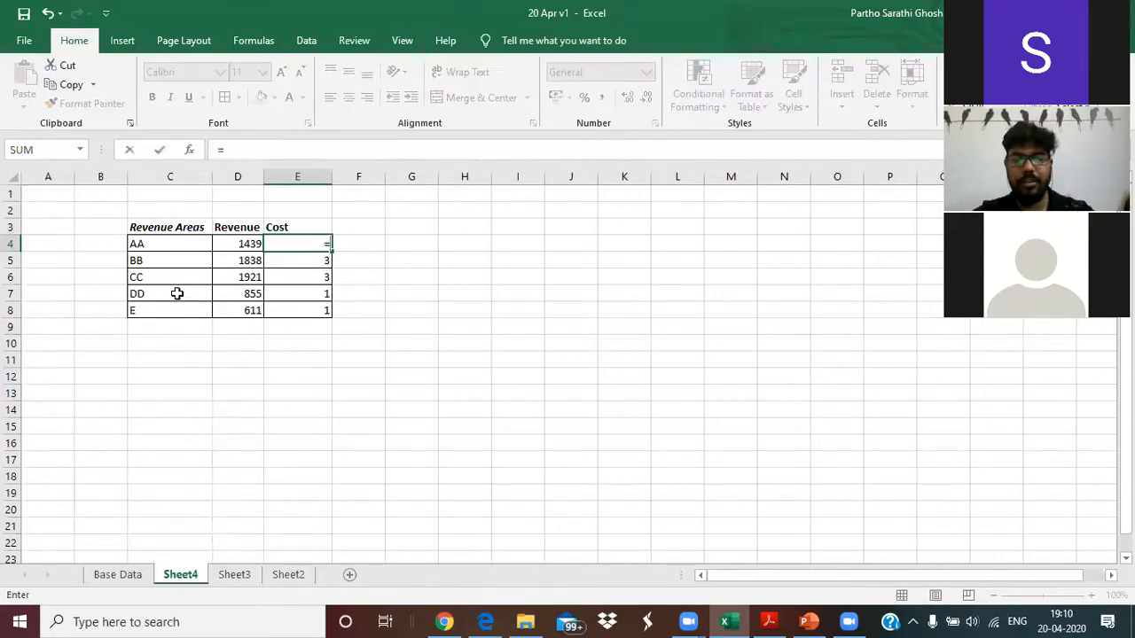
text(randbe)
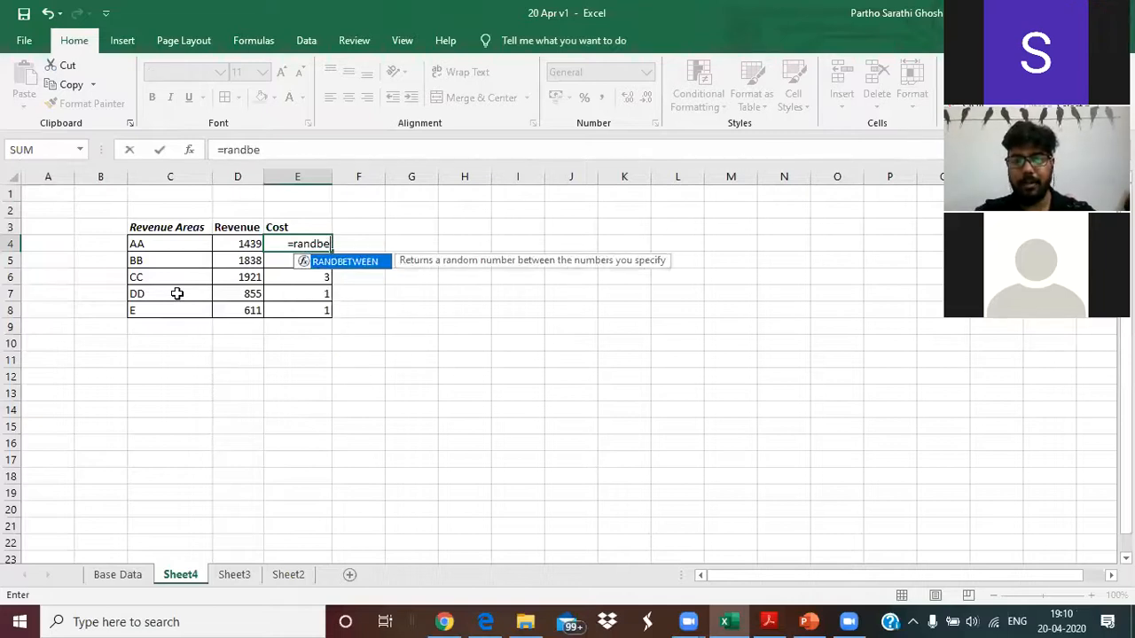
key(Tab)
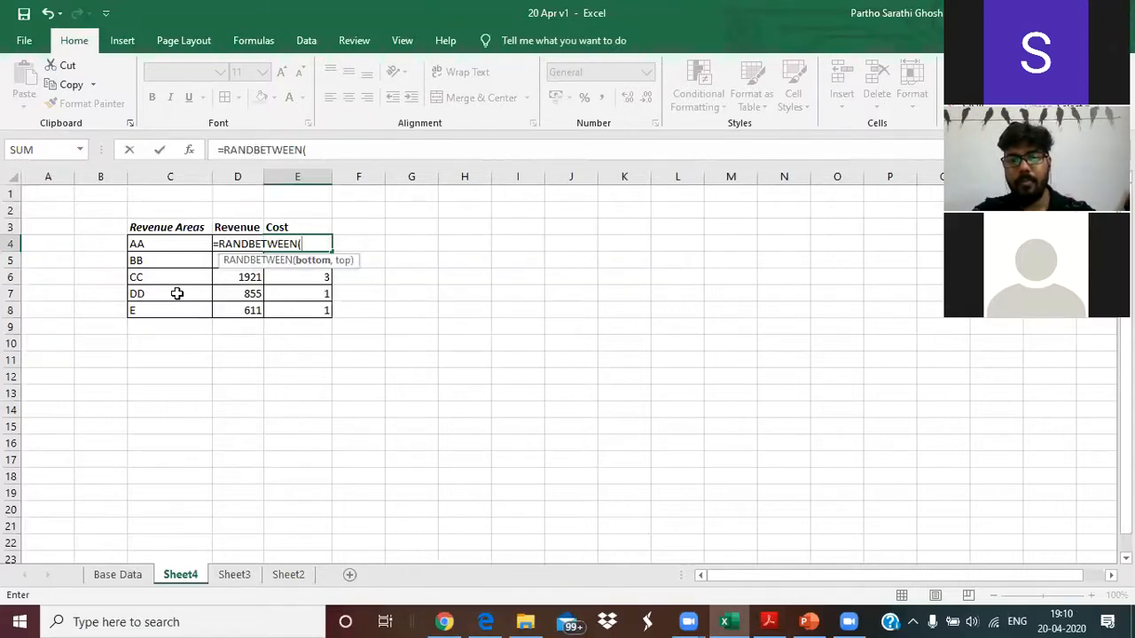
text(300,500)
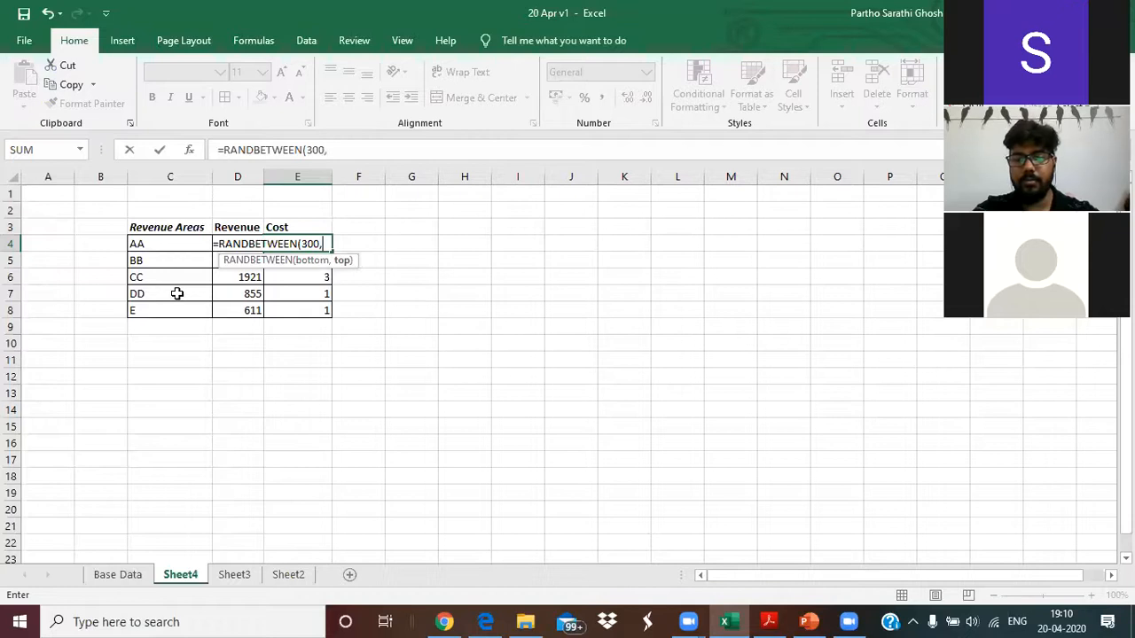
key(Return)
key(Up)
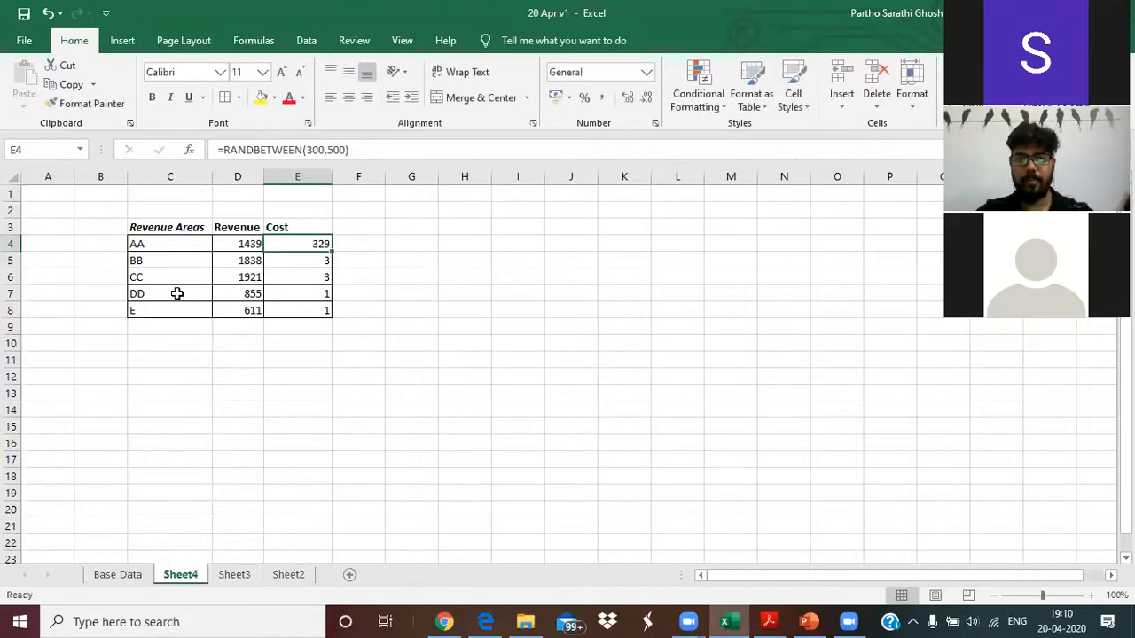
Copy the random cost formula from E4 down to E8
key(ctrl+c)
key(shift+Down)
key(shift+Down)
key(shift+Down)
key(shift+Down)
key(Return)
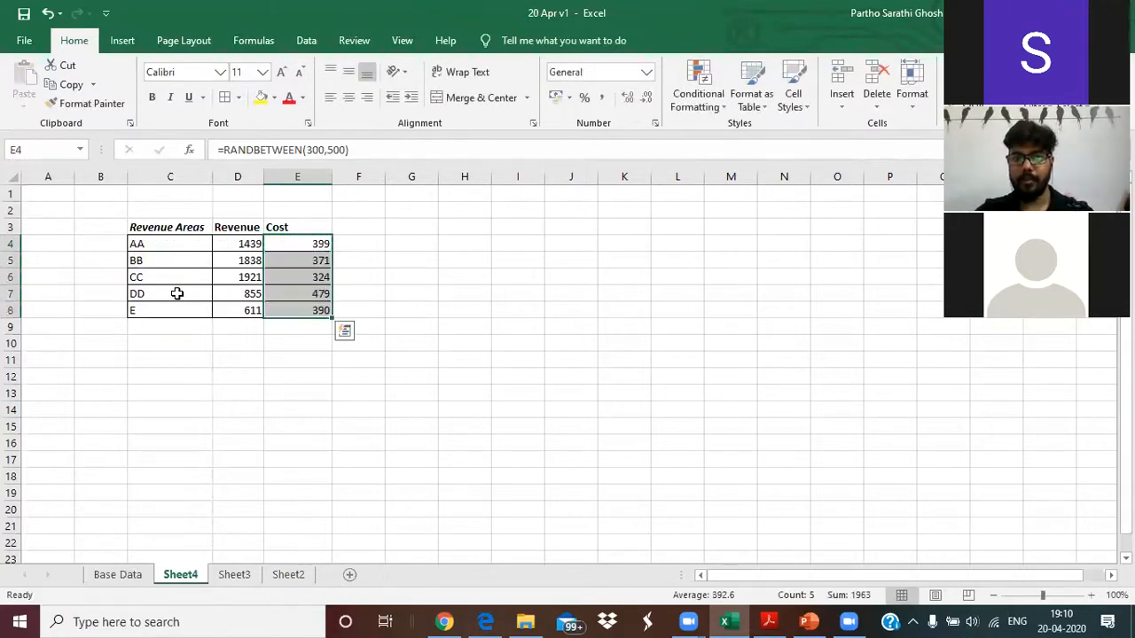
Add a "Profit" header in F3, next to the Cost column
key(Up)
key(Right)
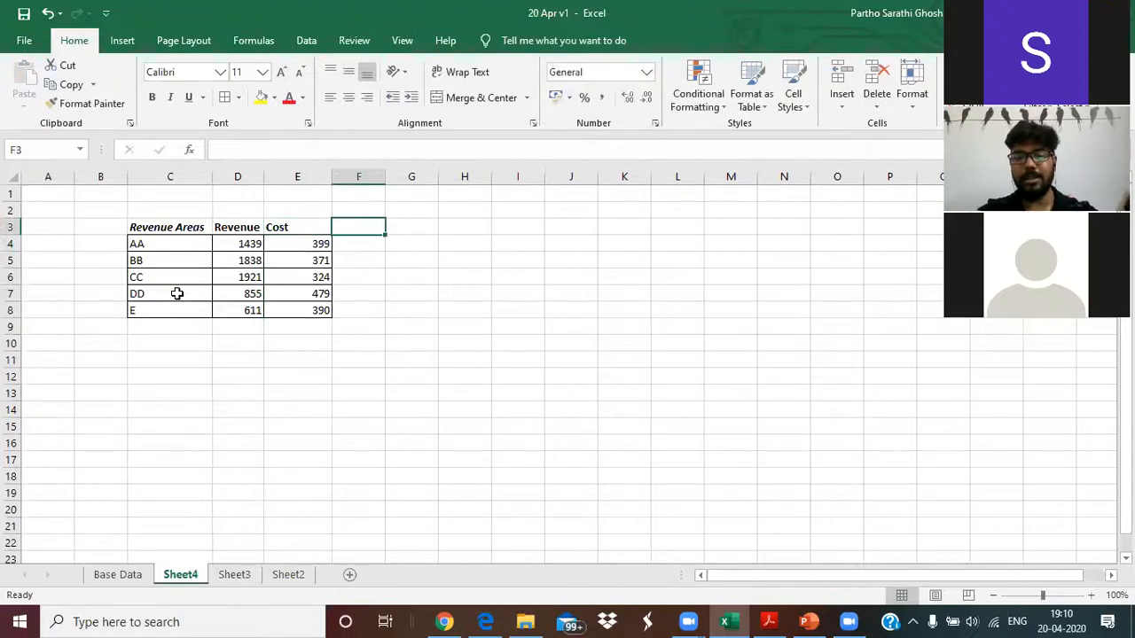
text(Profit)
key(Tab)
key(Return)
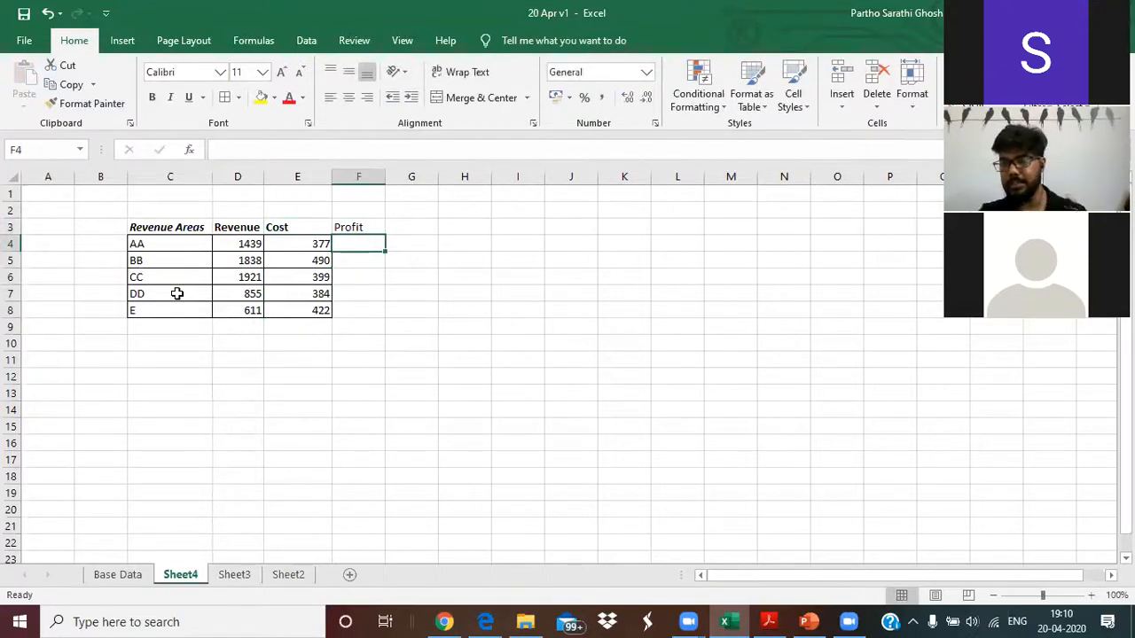
Calculate the profit for area AA in F4 with the formula =D4-E4
text(=)
key(Left)
key(Left)
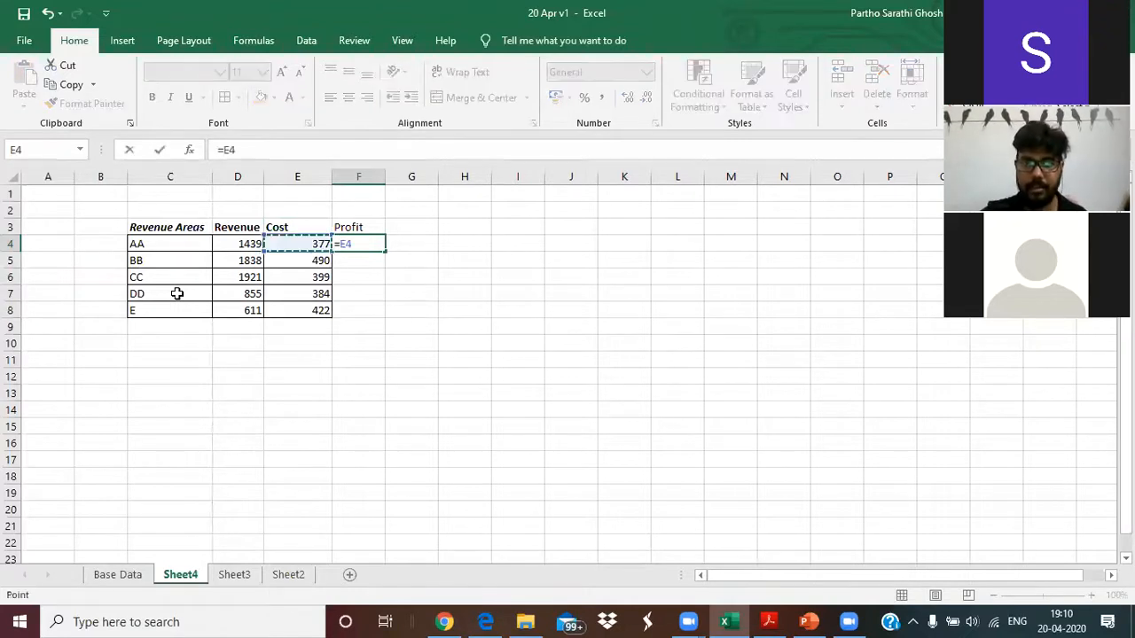
text(-)
key(Left)
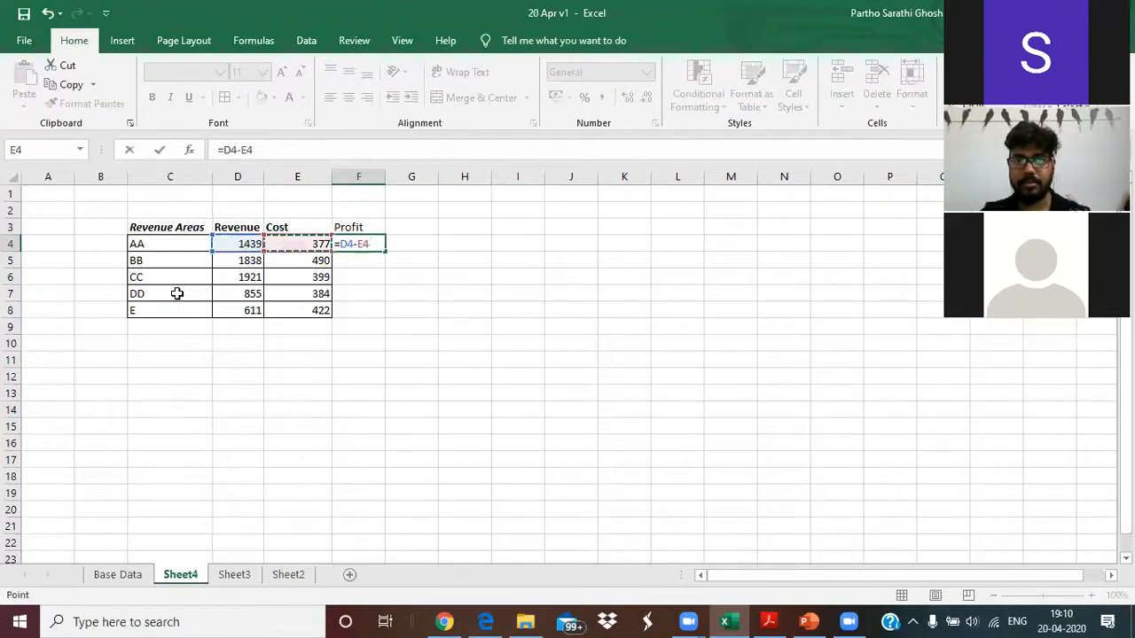
key(ctrl+Return)
Copy the profit formula from F4 down to F8 for the remaining revenue areas
key(ctrl+c)
key(Left)
key(ctrl+Down)
key(Right)
key(ctrl+shift+Up)
key(ctrl+v)
key(Escape)
Format all the table headers in row 3 as bold and italic
key(Left)
key(Up)
key(ctrl+Up)
key(Right)
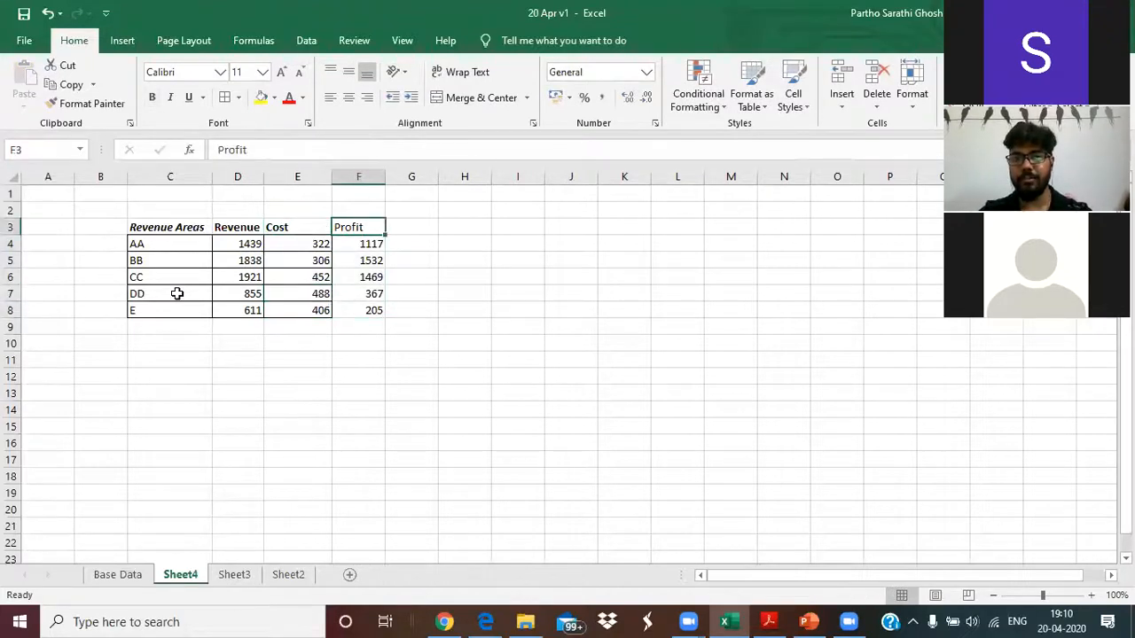
key(shift+space)
key(ctrl+b)
key(ctrl+i)
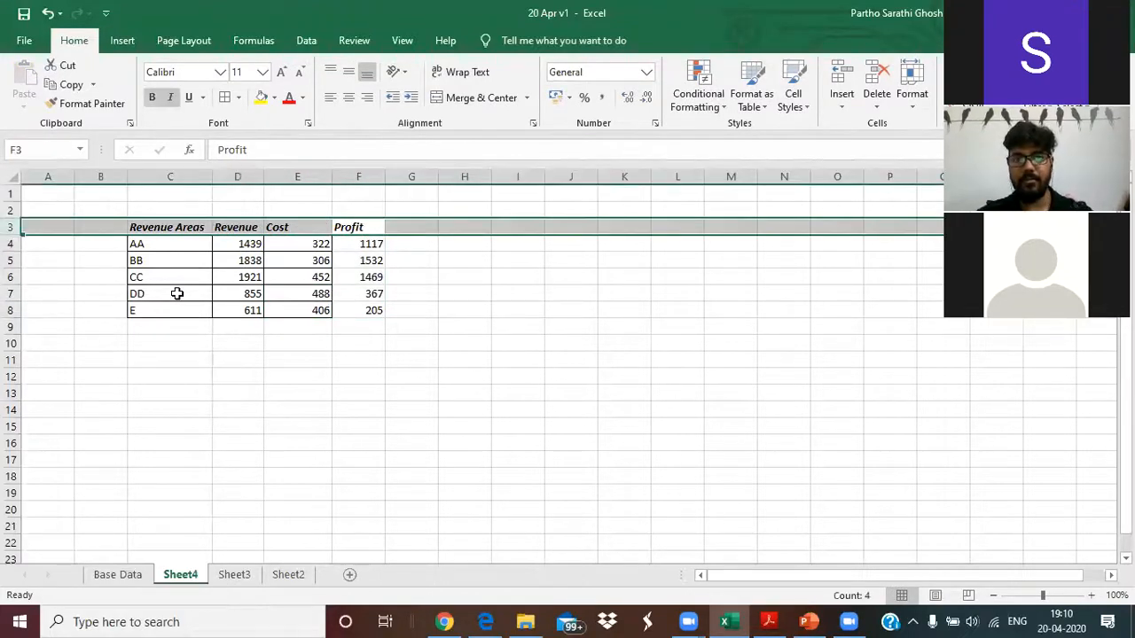
Toggle the display of gridlines on Sheet4
key(Down)
key(ctrl+a)
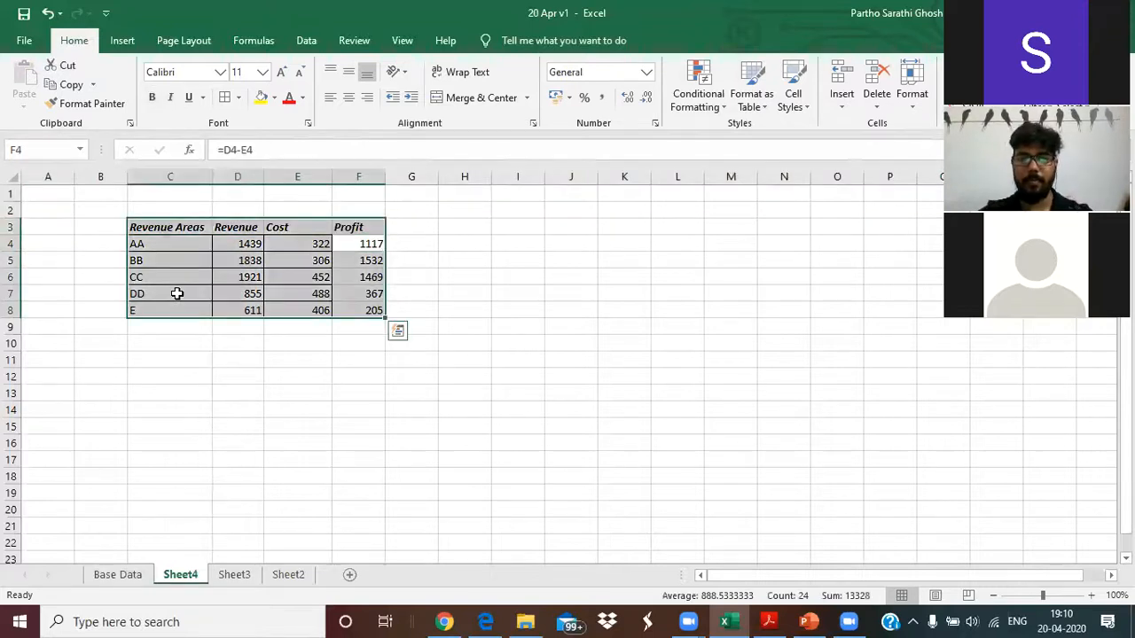
key(Down)
key(Right)
key(alt+w)
key(v)
key(g)
Copy the whole Revenue Areas table, including its Revenue, Cost and Profit columns
key(Left)
key(Left)
key(Up)
key(Left)
key(Up)
key(Left)
key(ctrl+a)
key(ctrl+c)
Switch to PowerPoint and insert a Clustered Column chart on the blank second slide
key(alt+Tab)
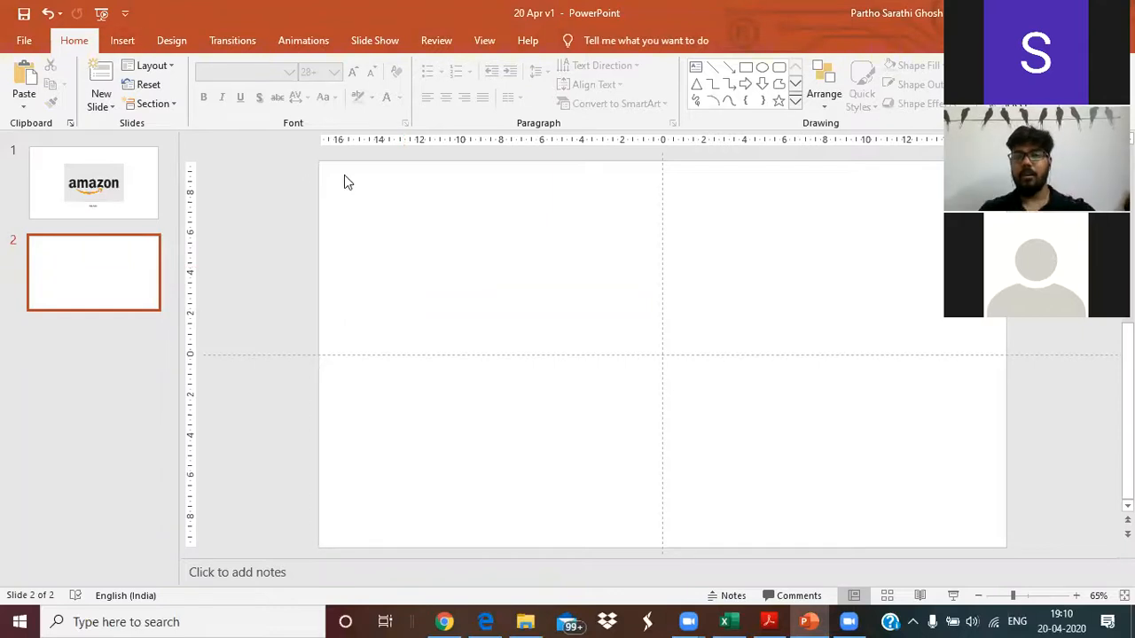
click(130, 38)
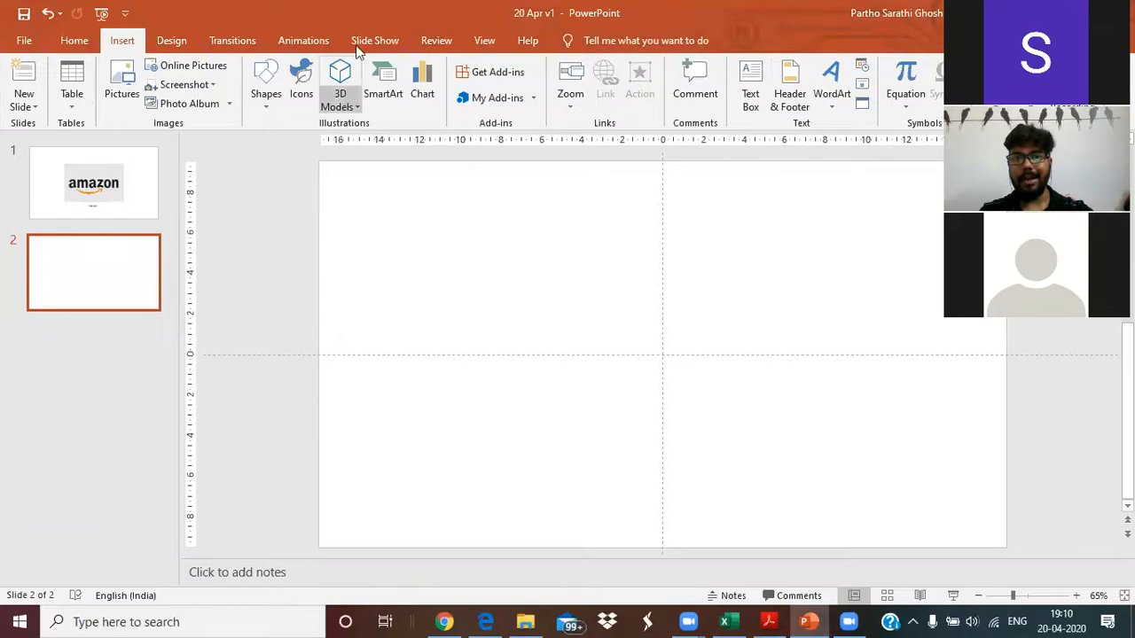
click(425, 88)
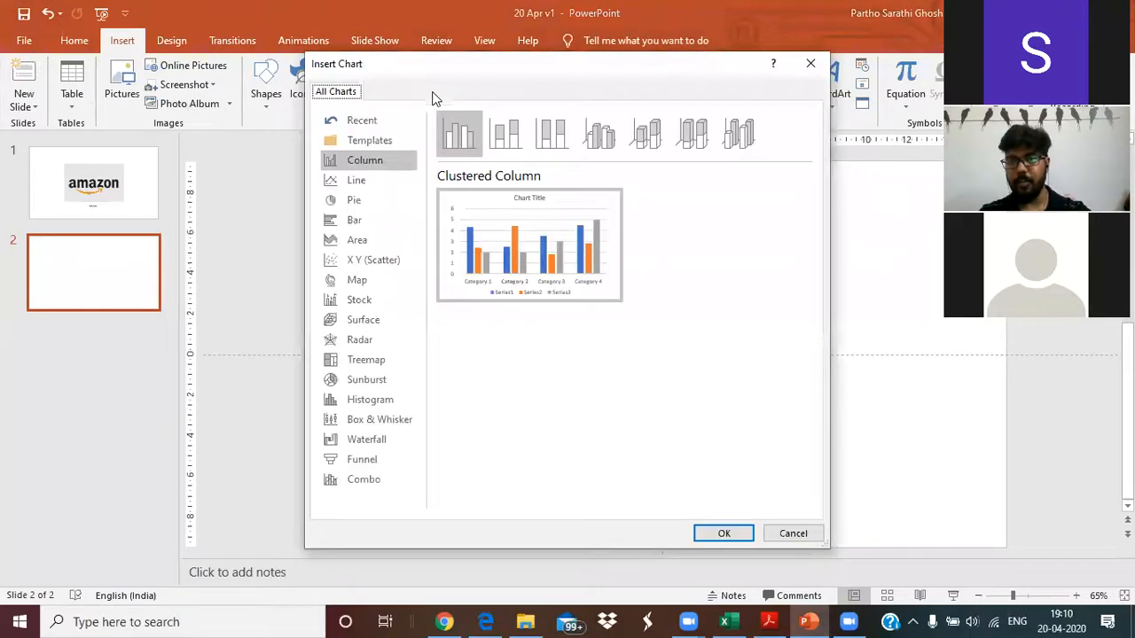
mouse_move(513, 261)
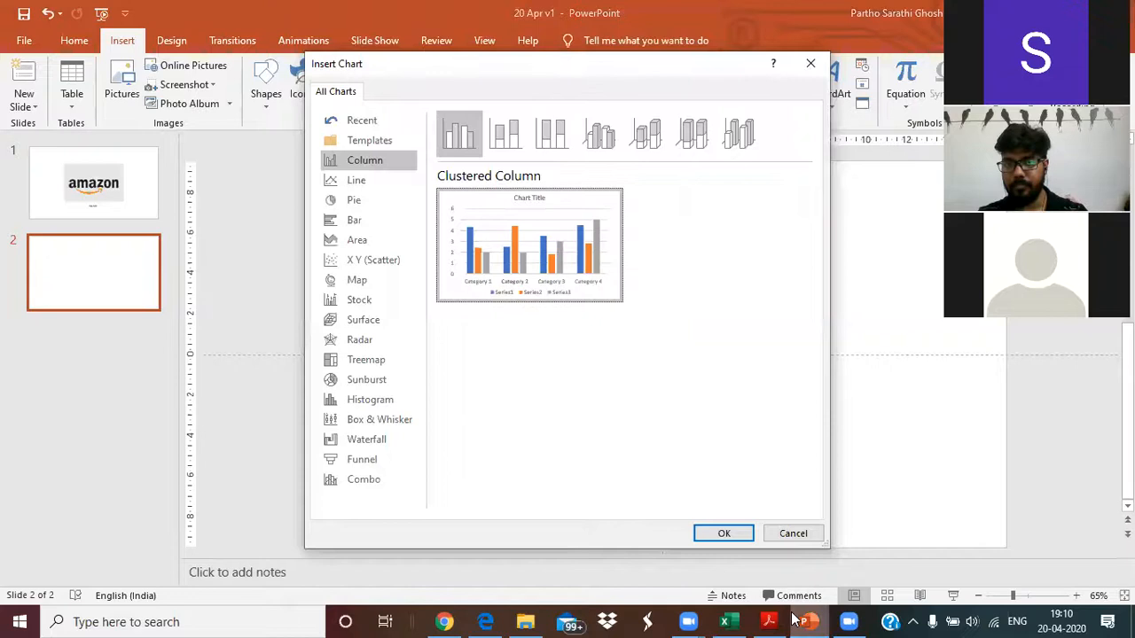
click(722, 531)
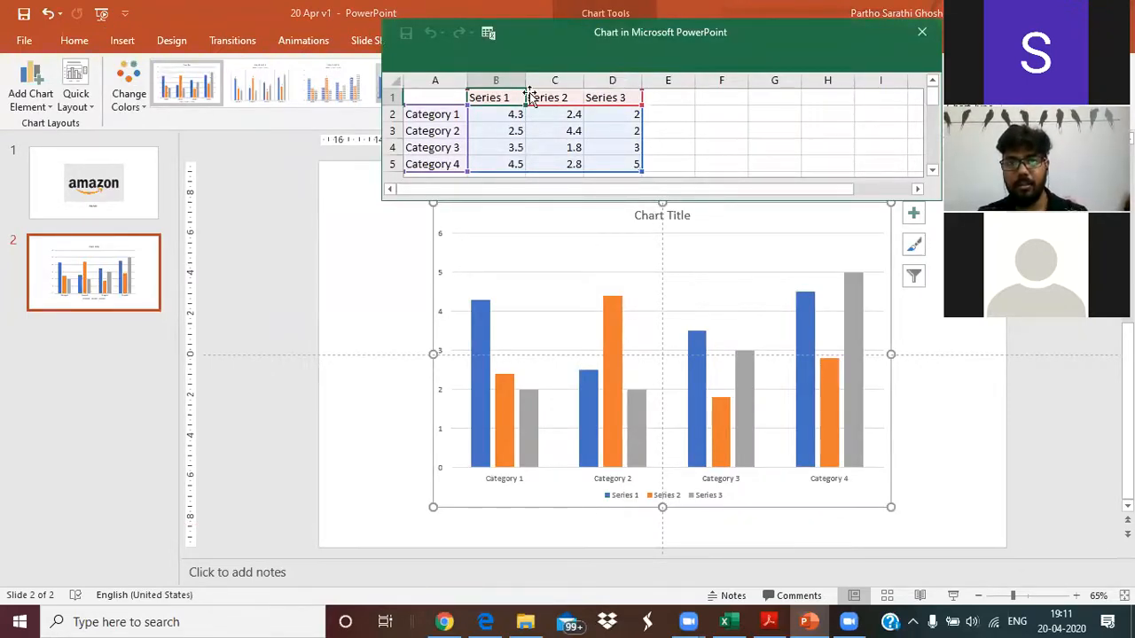
Reposition the chart's data sheet window and enlarge it to show more rows
drag(565, 45, 405, 128)
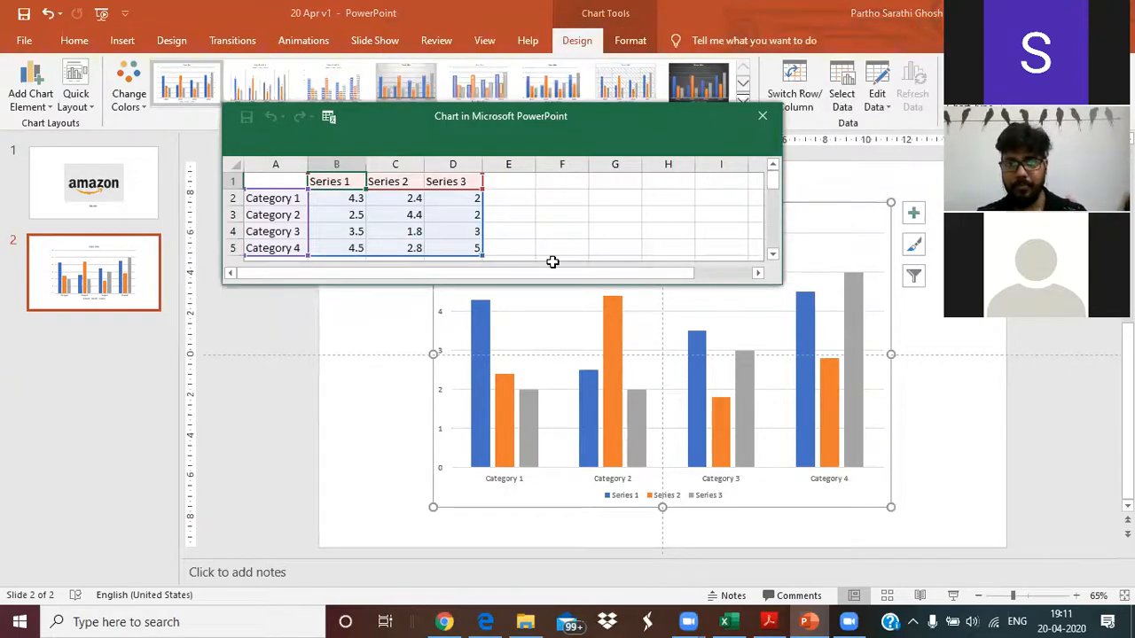
click(541, 229)
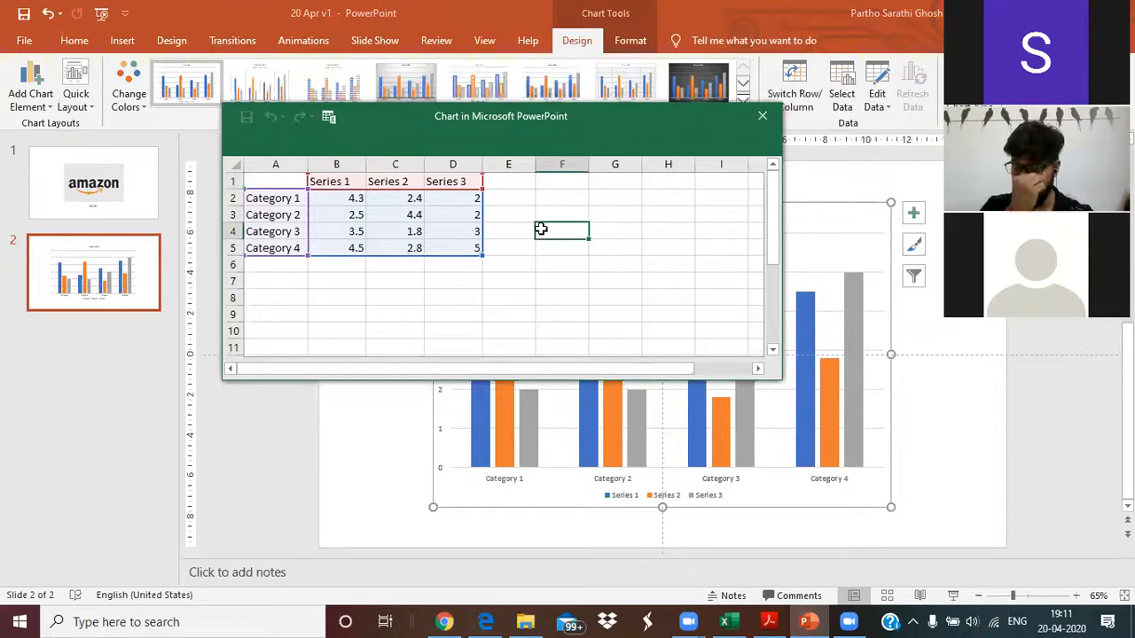
Paste the copied table as values into the chart's data sheet at cell G5 and reposition the data sheet window
key(alt+Tab)
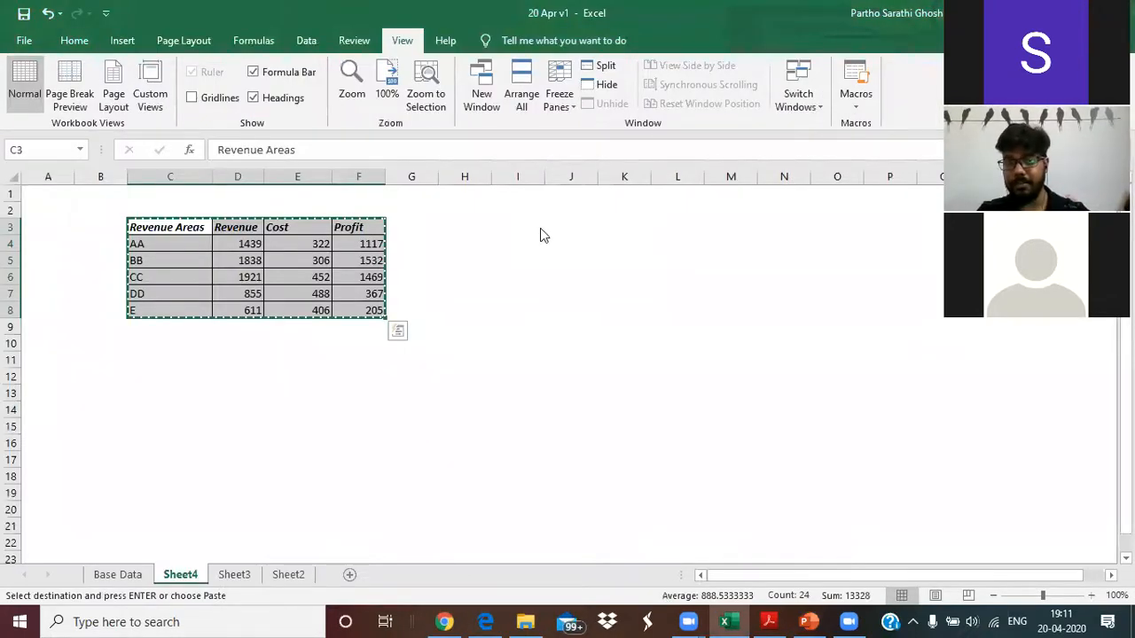
key(alt+Tab)
key(Right)
key(Down)
key(ctrl+v)
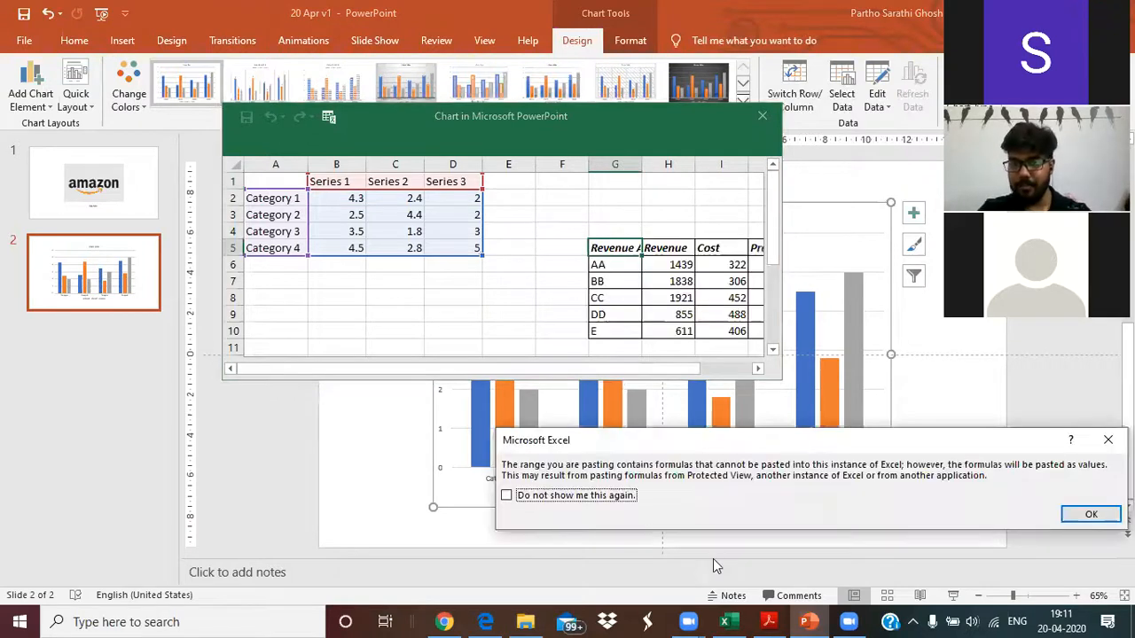
click(1090, 515)
drag(512, 335, 684, 471)
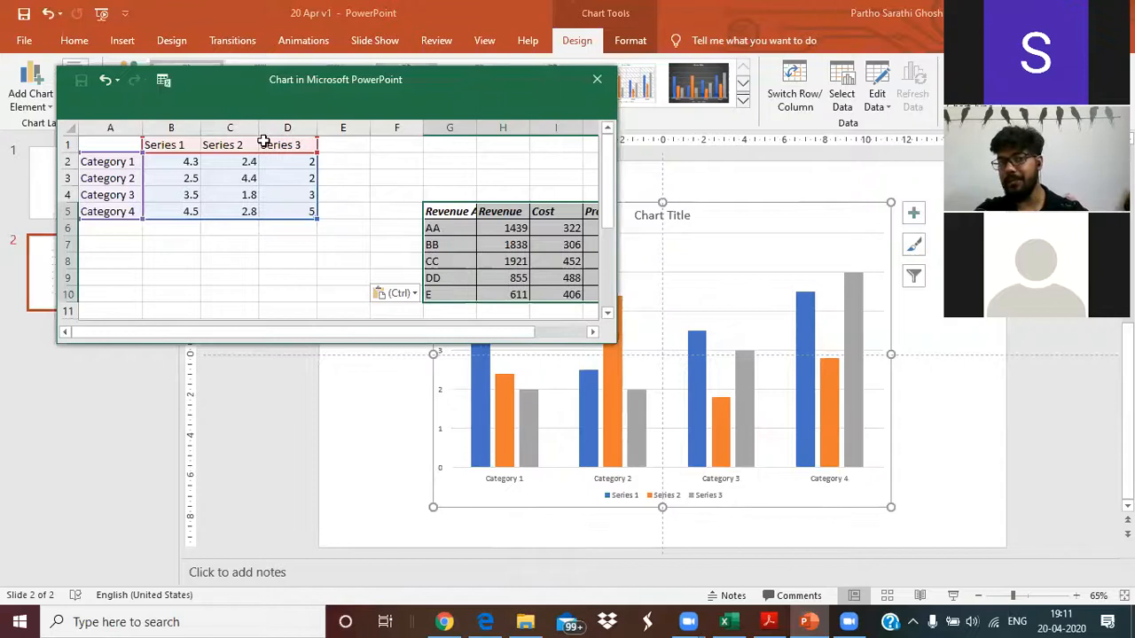
Replace the category labels with area names AA to E in a chart range extended to row 6, and close the data sheet
drag(313, 214, 317, 241)
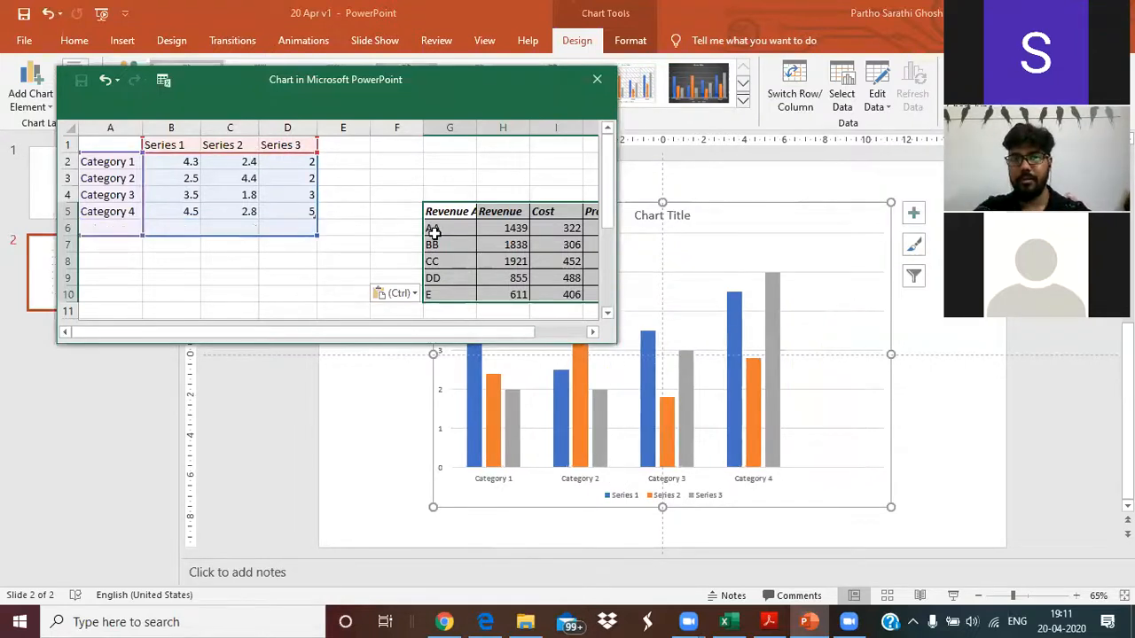
click(432, 229)
key(ctrl+shift+Down)
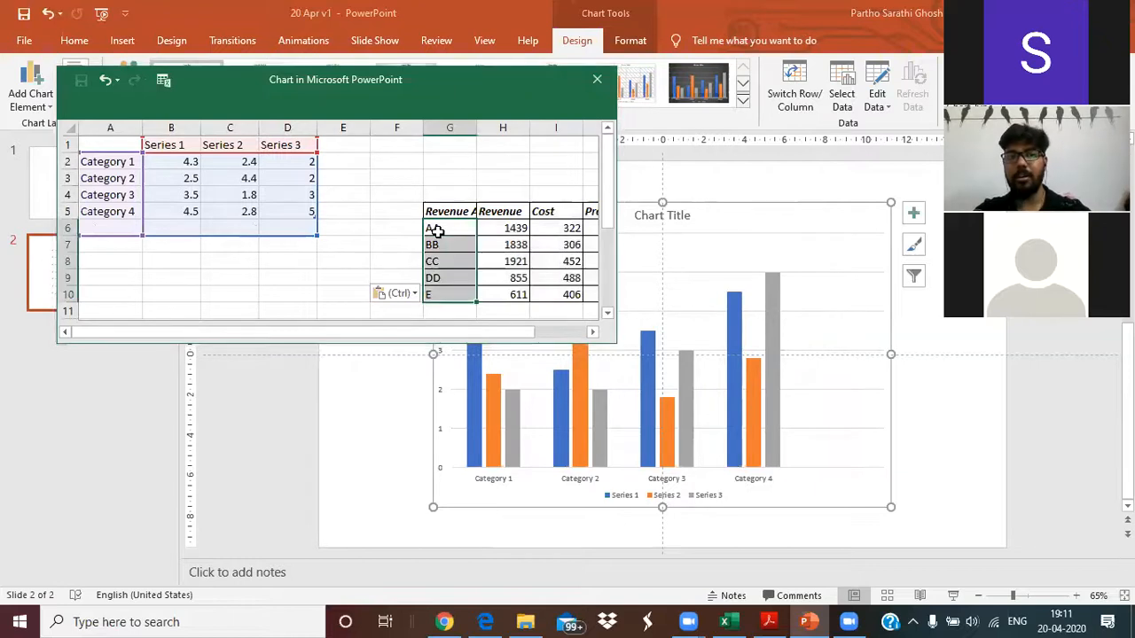
key(ctrl+c)
click(103, 160)
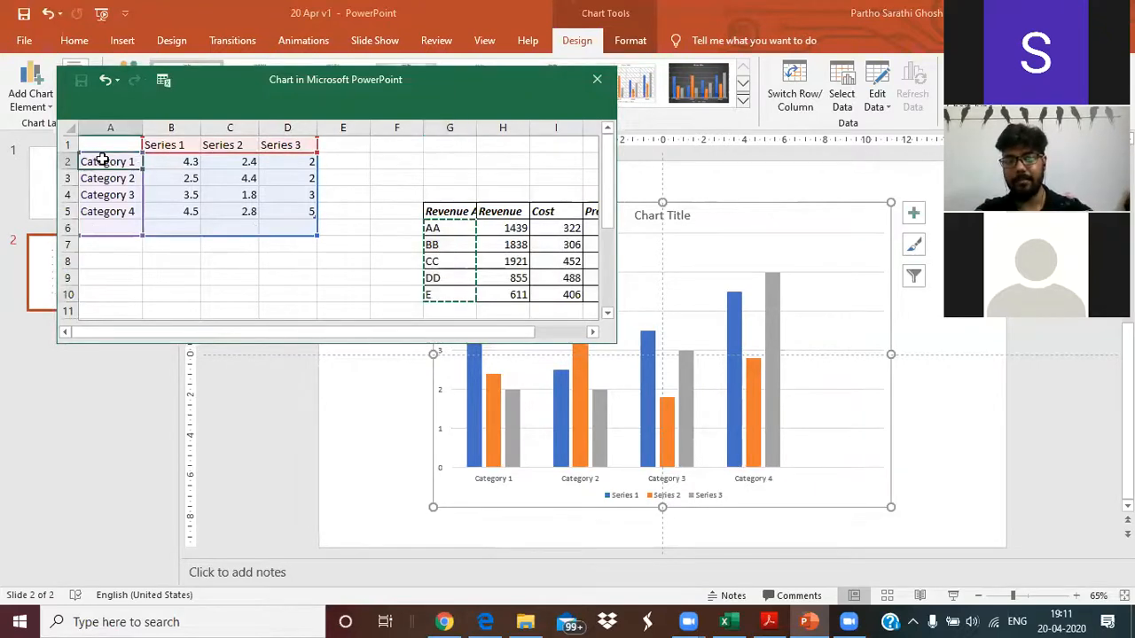
key(ctrl+v)
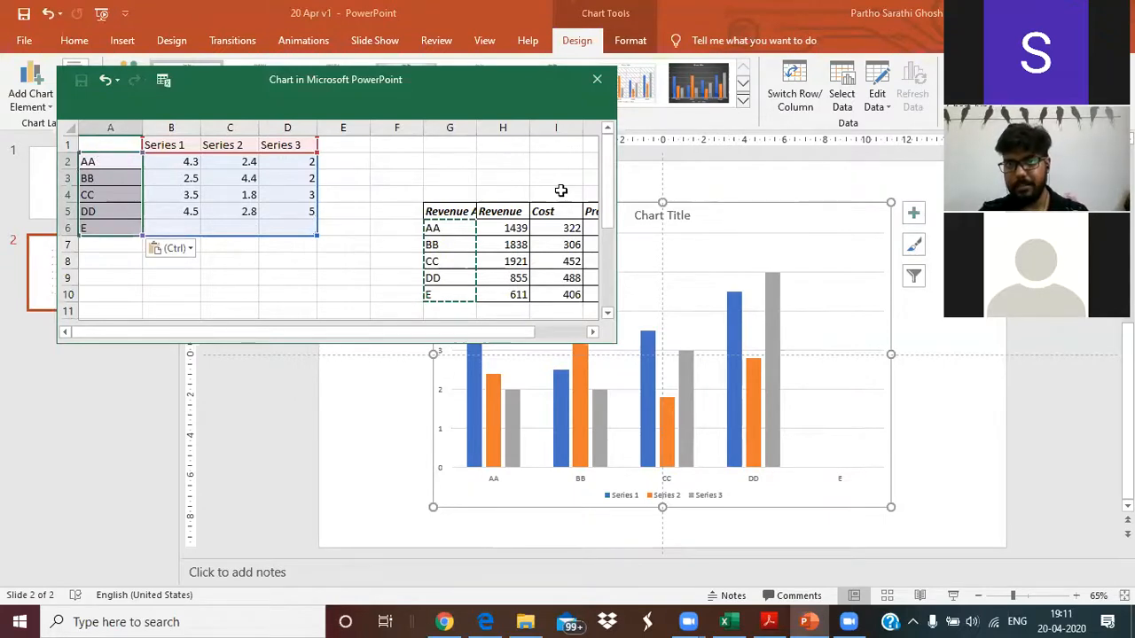
click(597, 79)
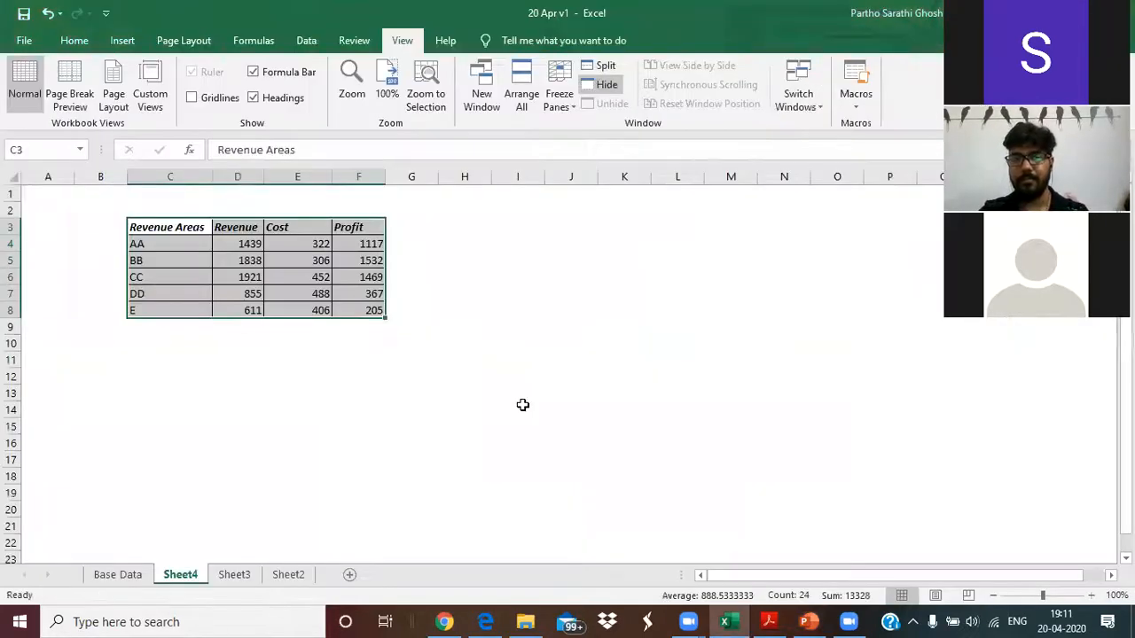
click(807, 621)
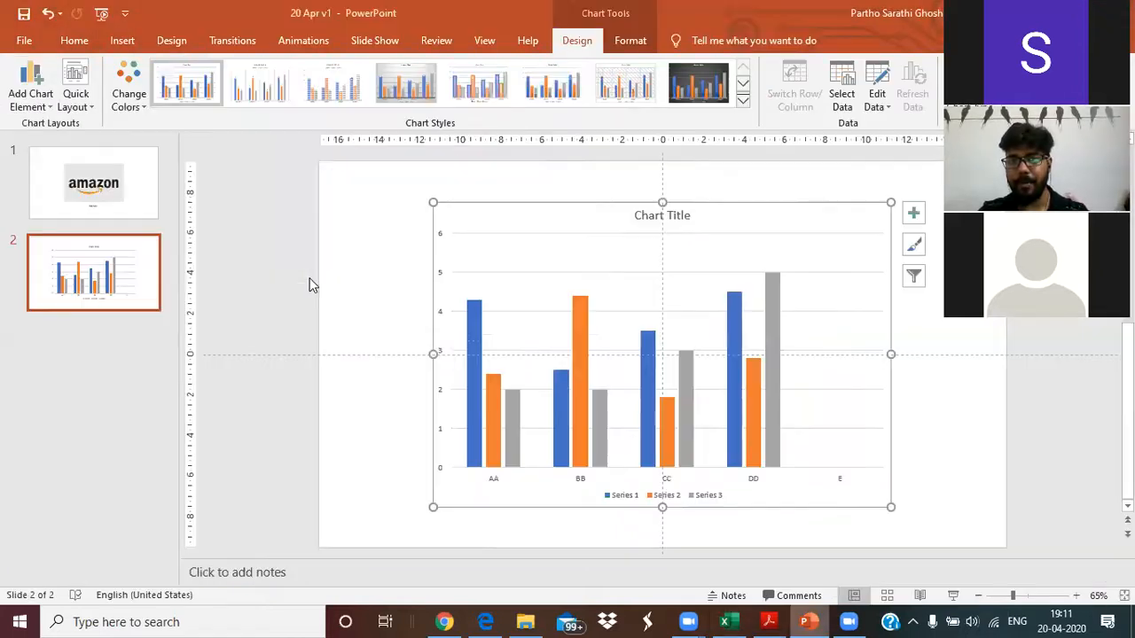
click(122, 40)
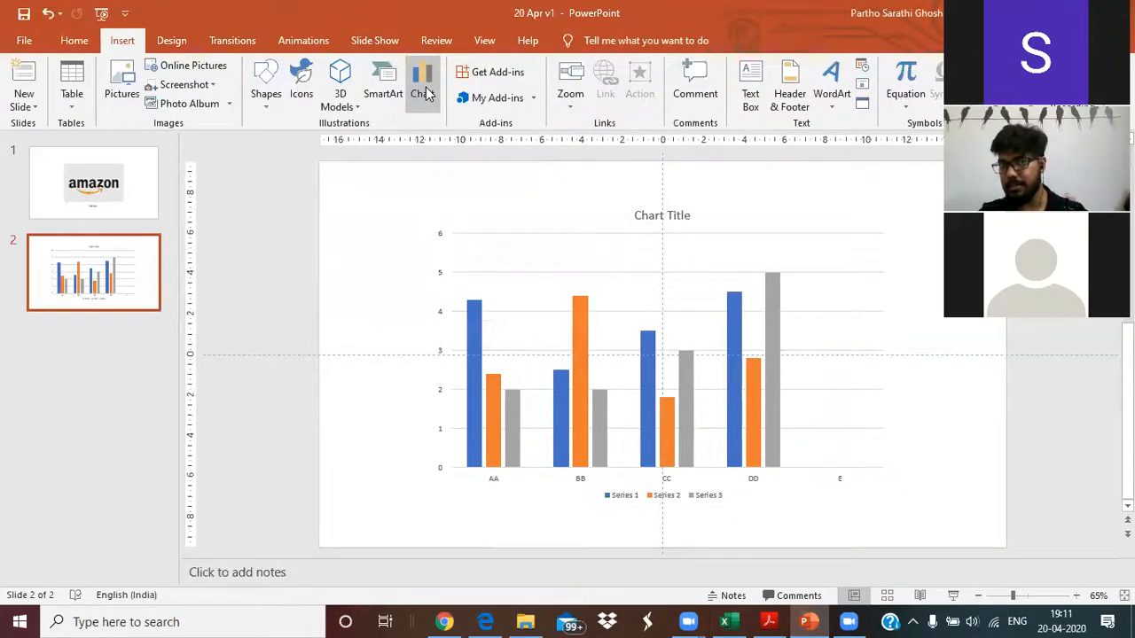
click(426, 87)
mouse_move(473, 232)
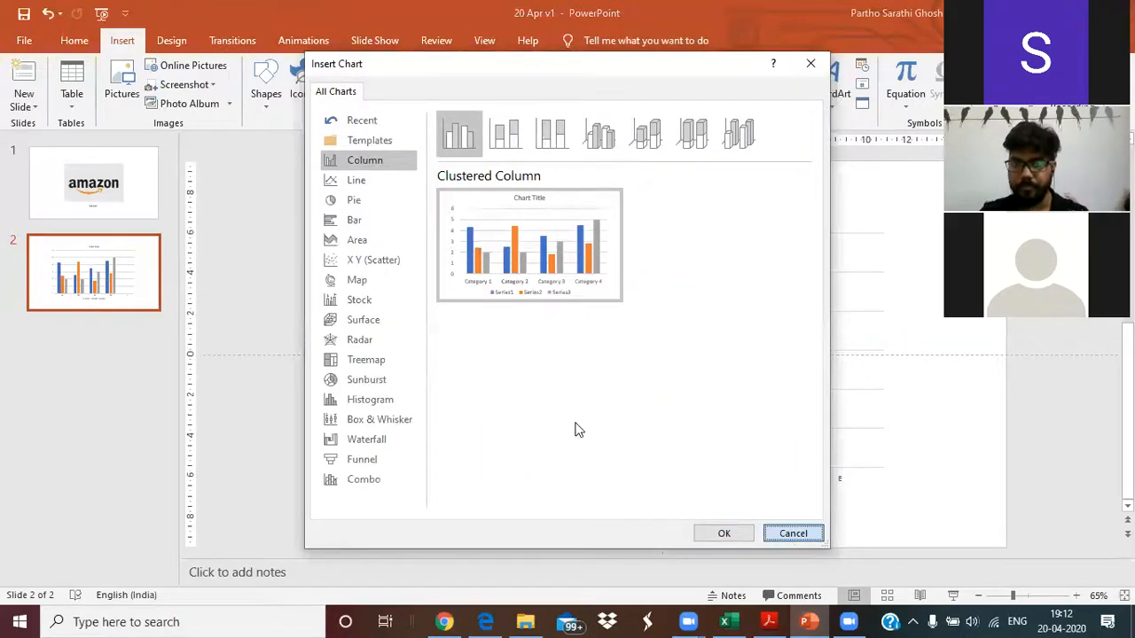
Open the chart's data in Excel and narrow that window so it sits beside the chart
double_click(506, 293)
right_click(503, 294)
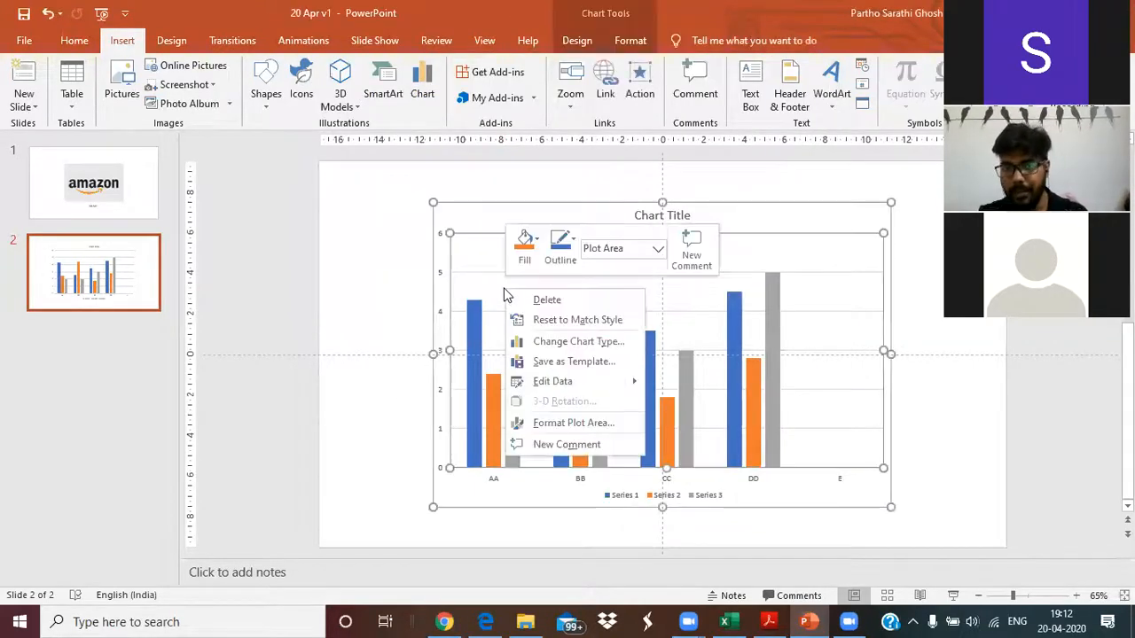
click(636, 383)
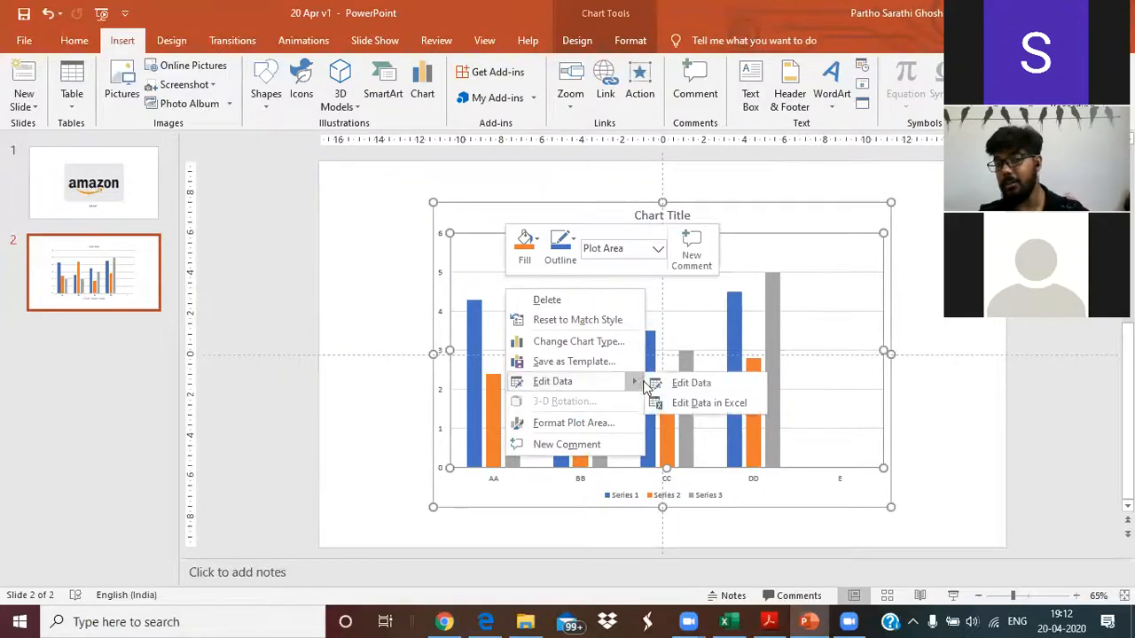
click(709, 410)
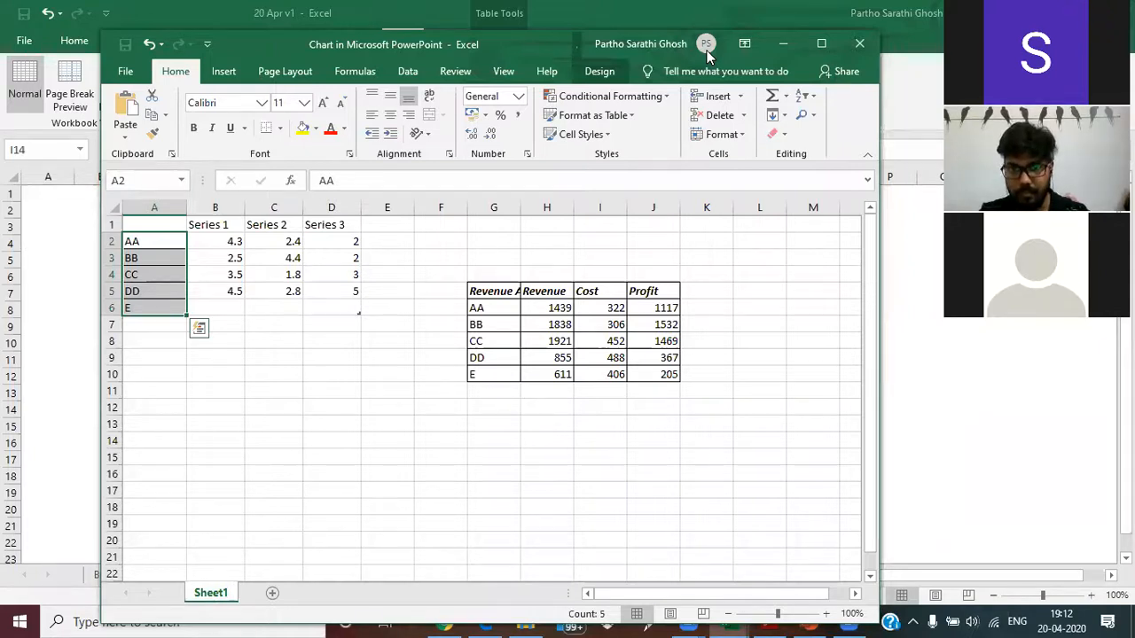
drag(879, 437, 464, 435)
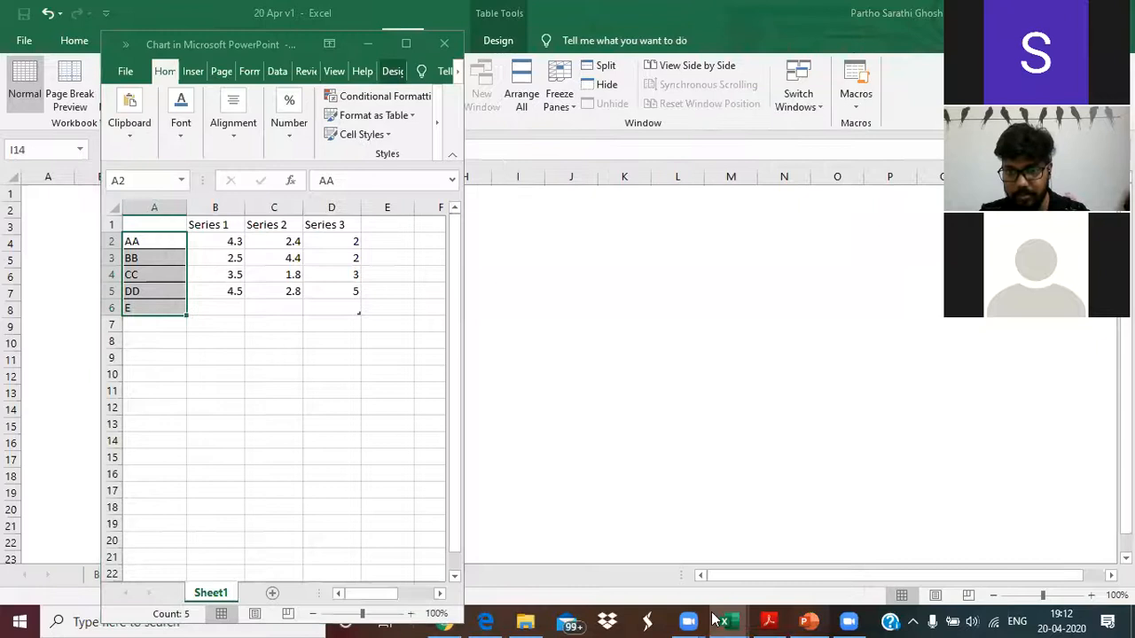
mouse_move(725, 620)
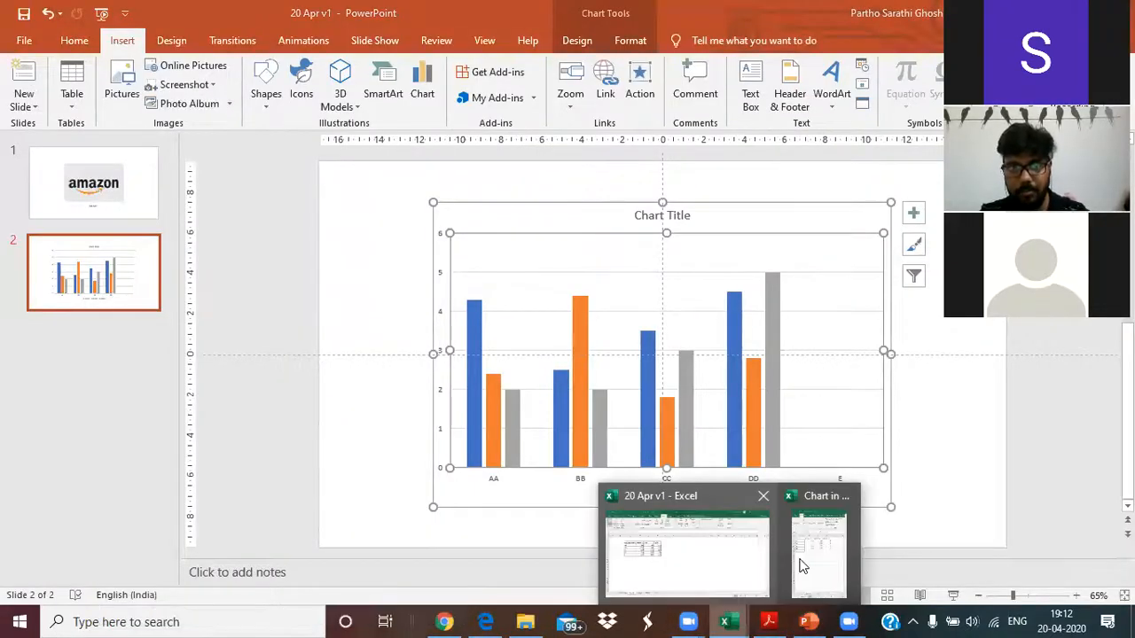
click(801, 566)
click(272, 391)
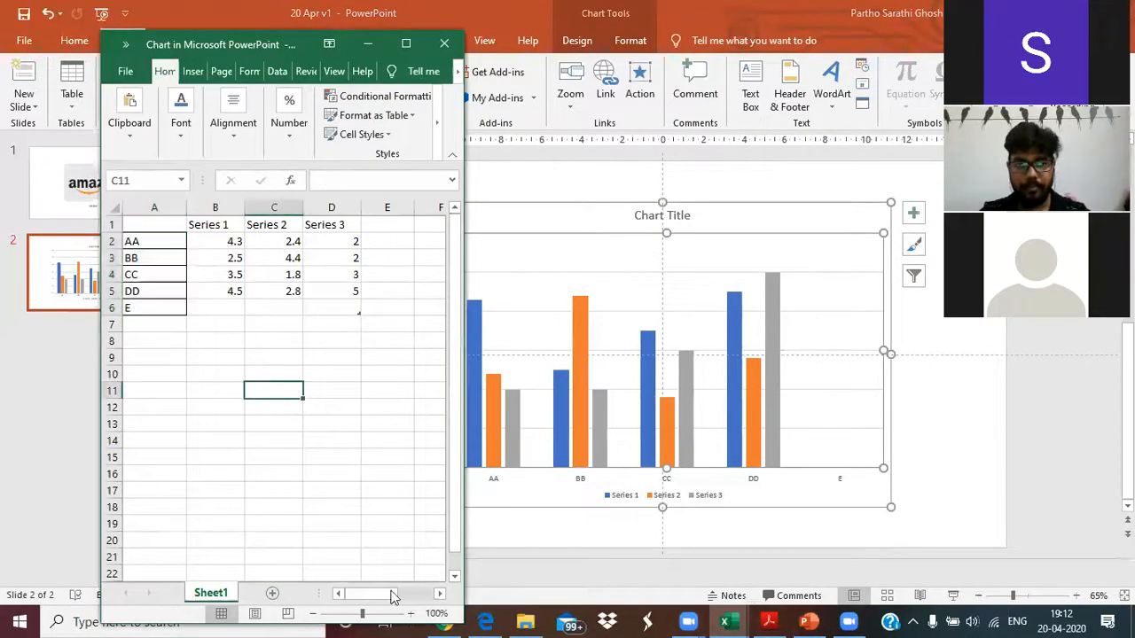
Copy the five Revenue figures, H6:H10, from the pasted table
click(440, 594)
click(439, 594)
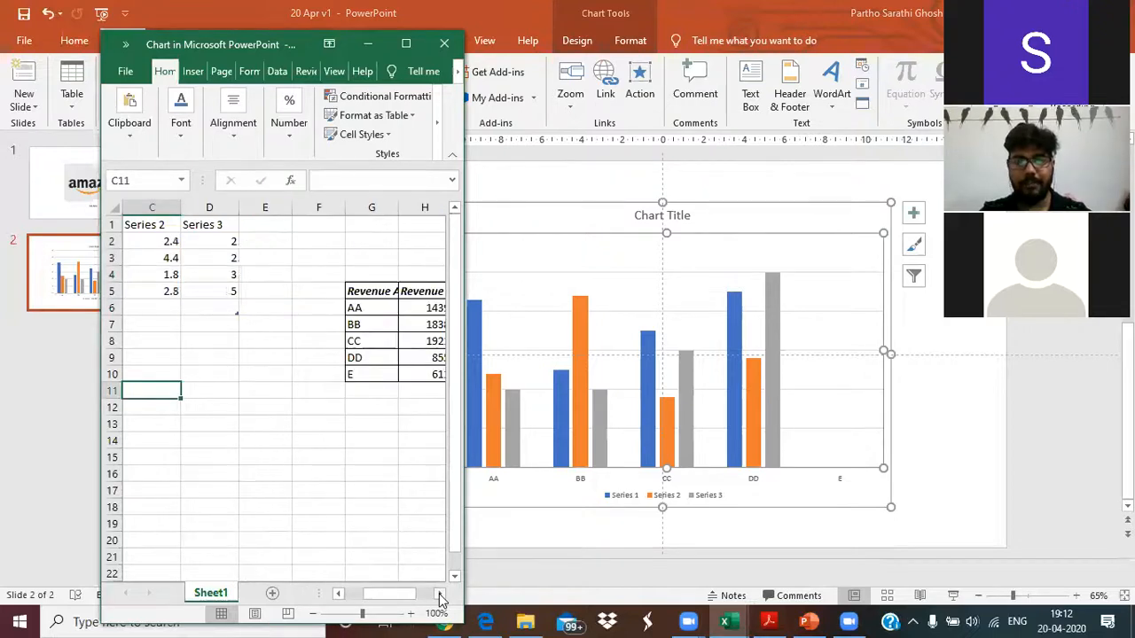
click(440, 594)
click(440, 594)
click(440, 594)
click(259, 311)
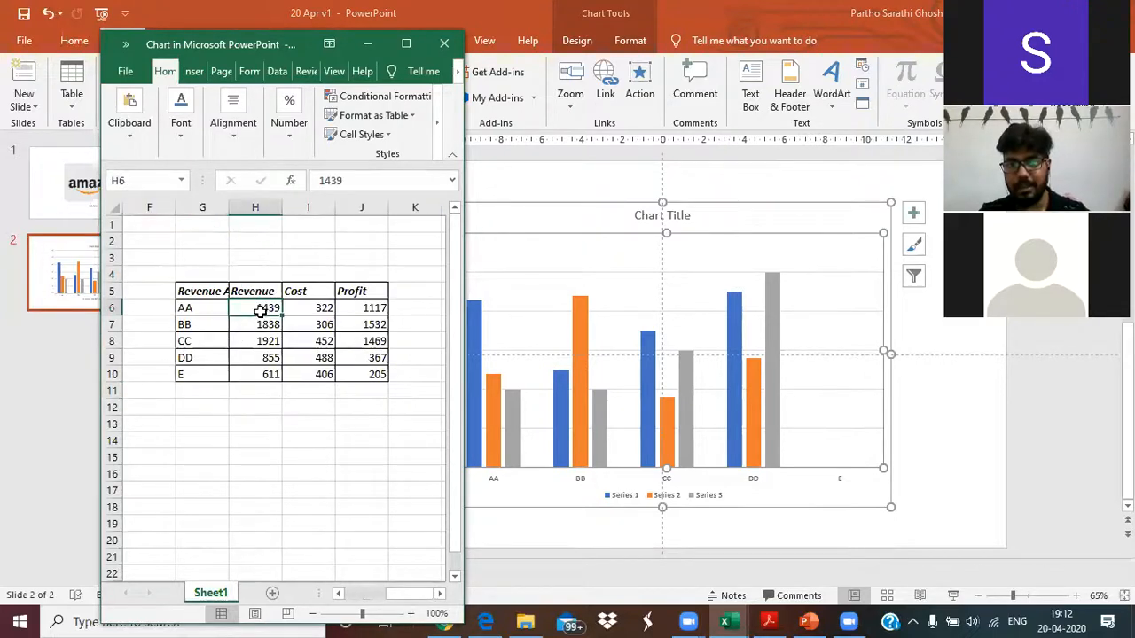
drag(260, 310, 260, 374)
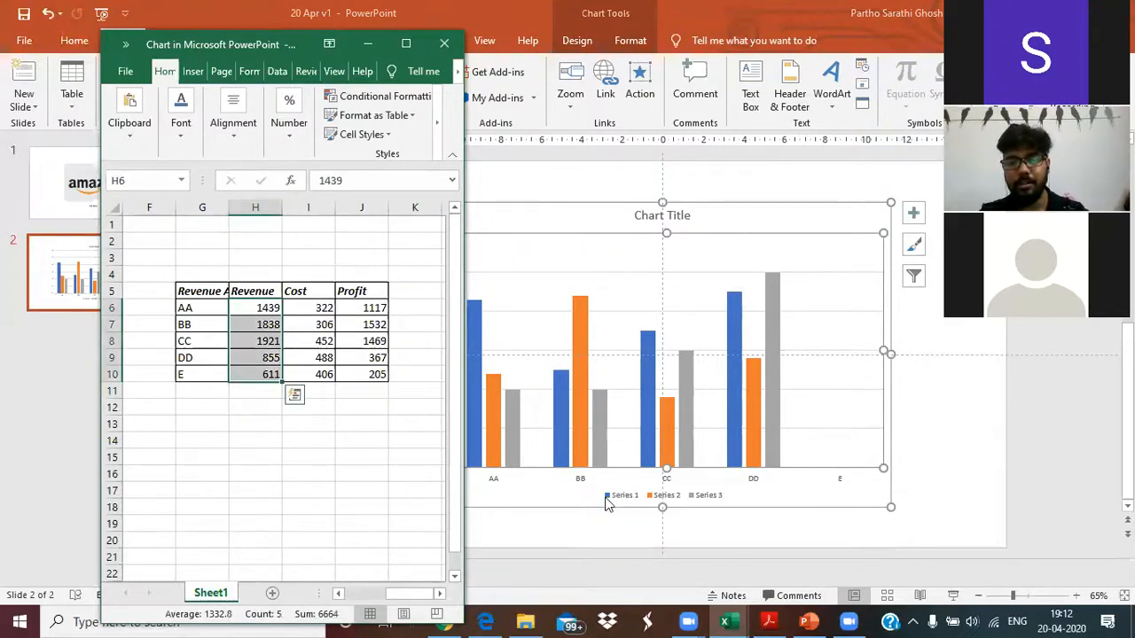
key(ctrl+c)
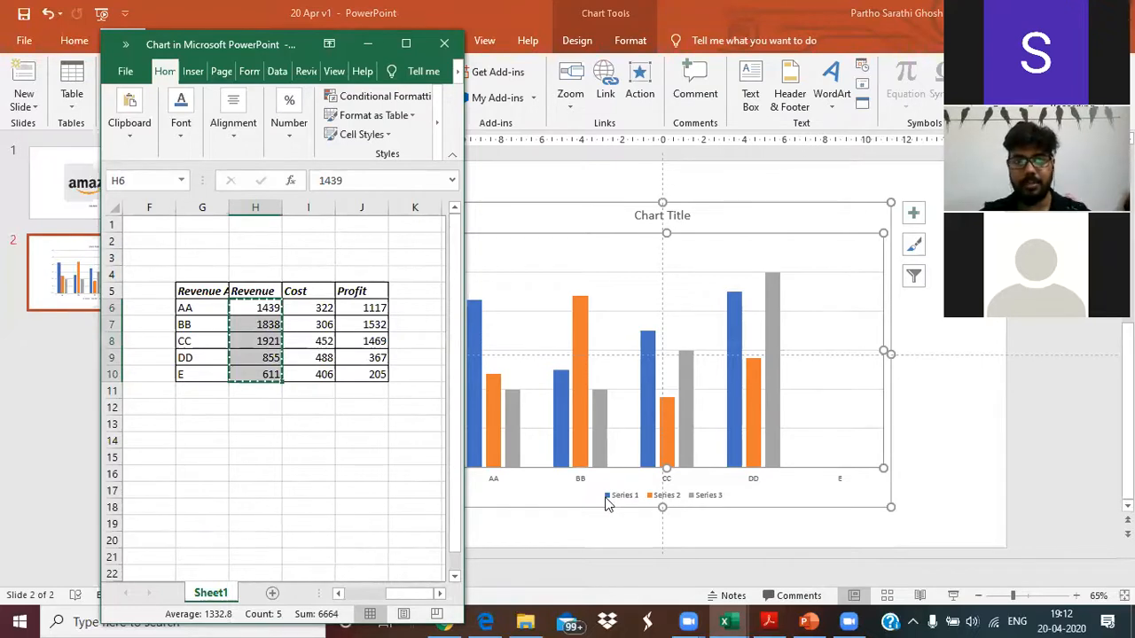
Paste the Revenue figures into B2:B6 and rename the Series 1 heading as Revenues
key(ctrl+Home)
key(Right)
key(Down)
key(ctrl+v)
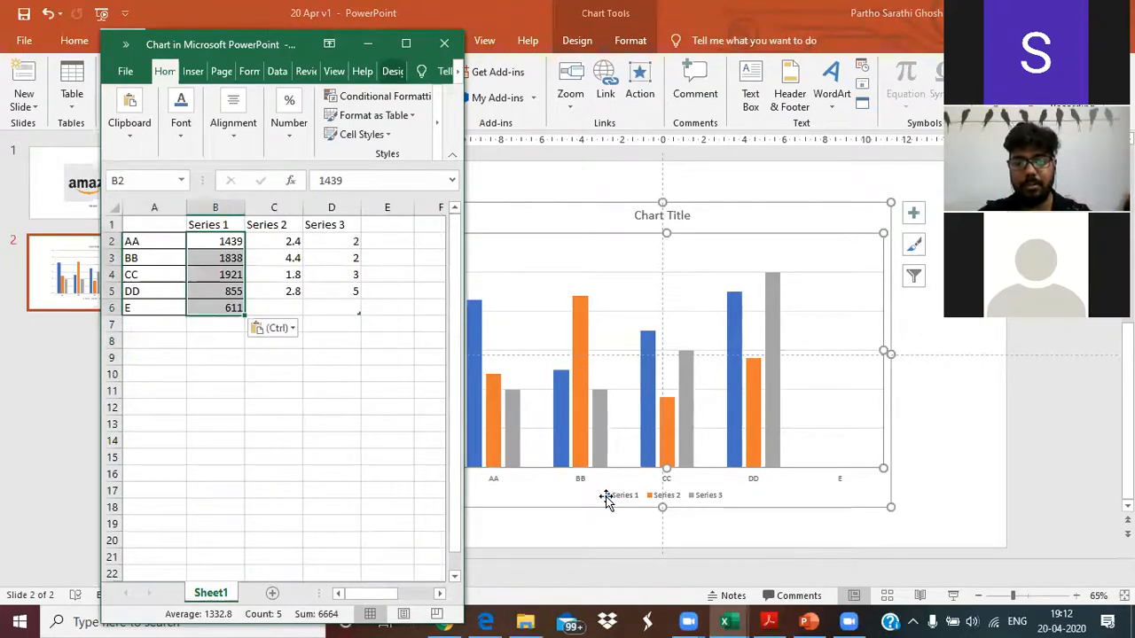
key(Up)
text(Revenues)
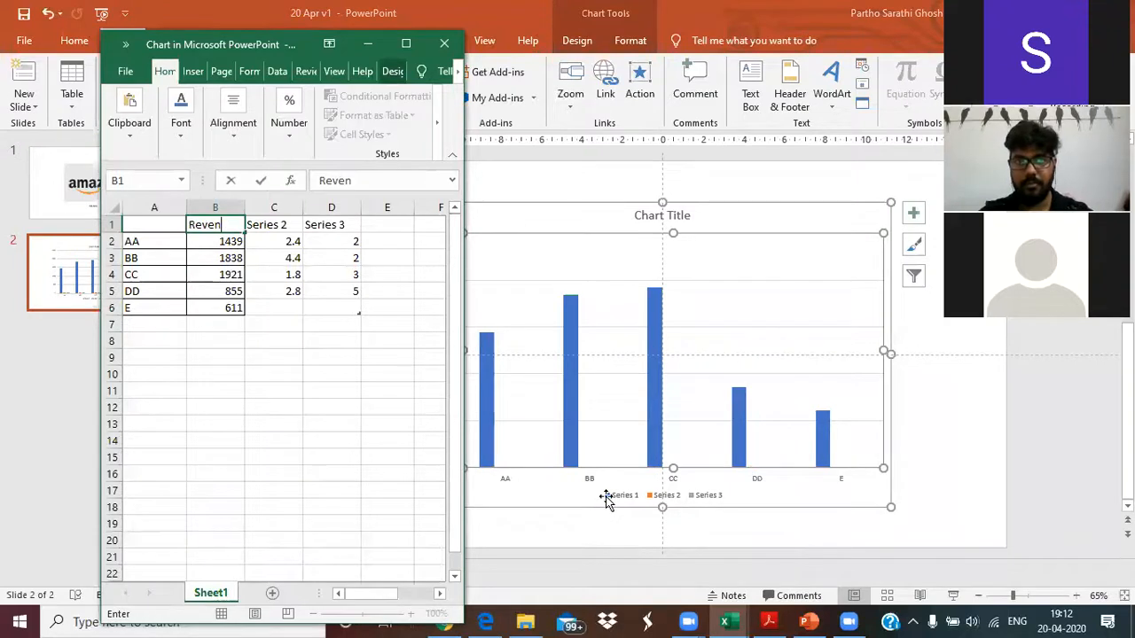
key(Tab)
Copy the five Cost figures, I6:I10, from the pasted table
key(Down)
key(Down)
key(Down)
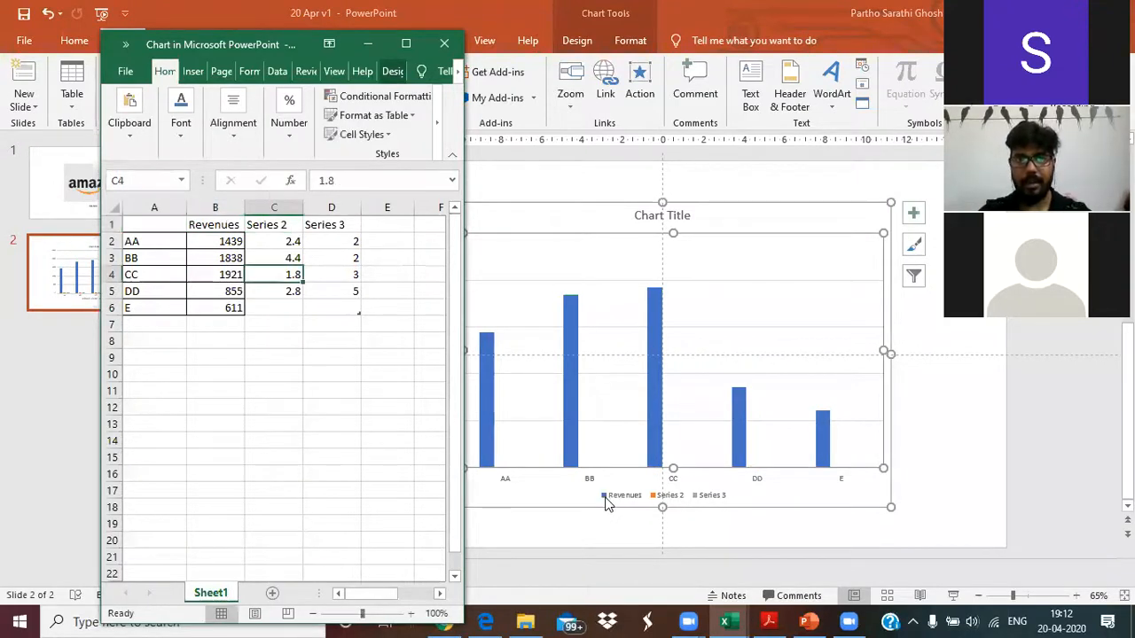
key(Right)
key(Right)
key(Right)
key(Right)
key(Right)
key(Down)
key(Right)
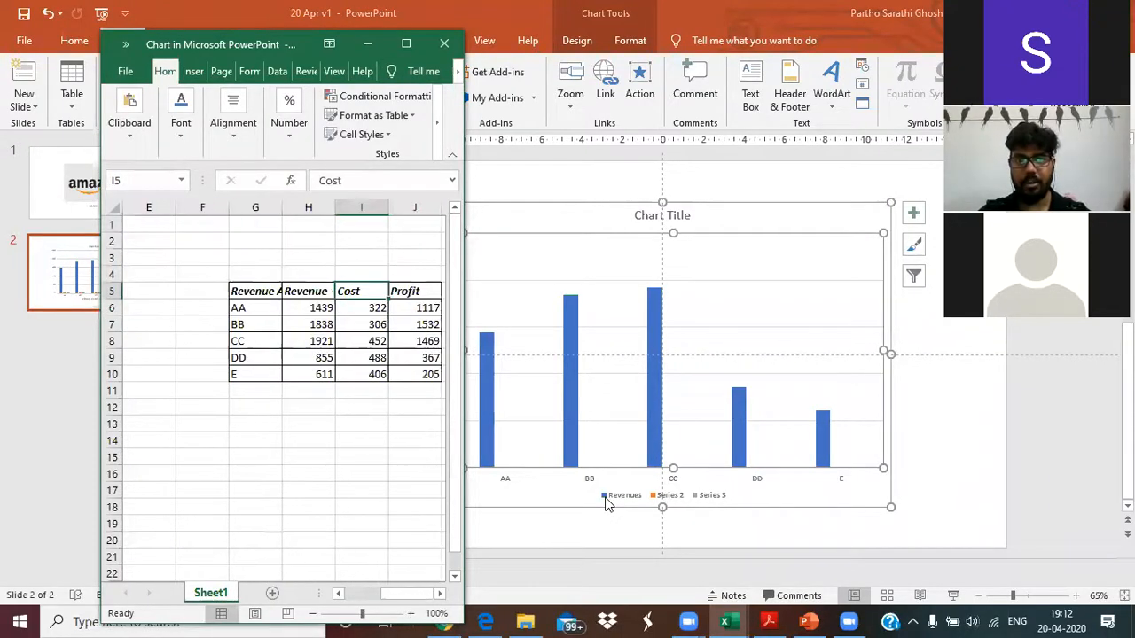
key(Down)
key(Right)
key(Left)
key(shift+Down)
key(shift+Down)
key(shift+Down)
key(shift+Down)
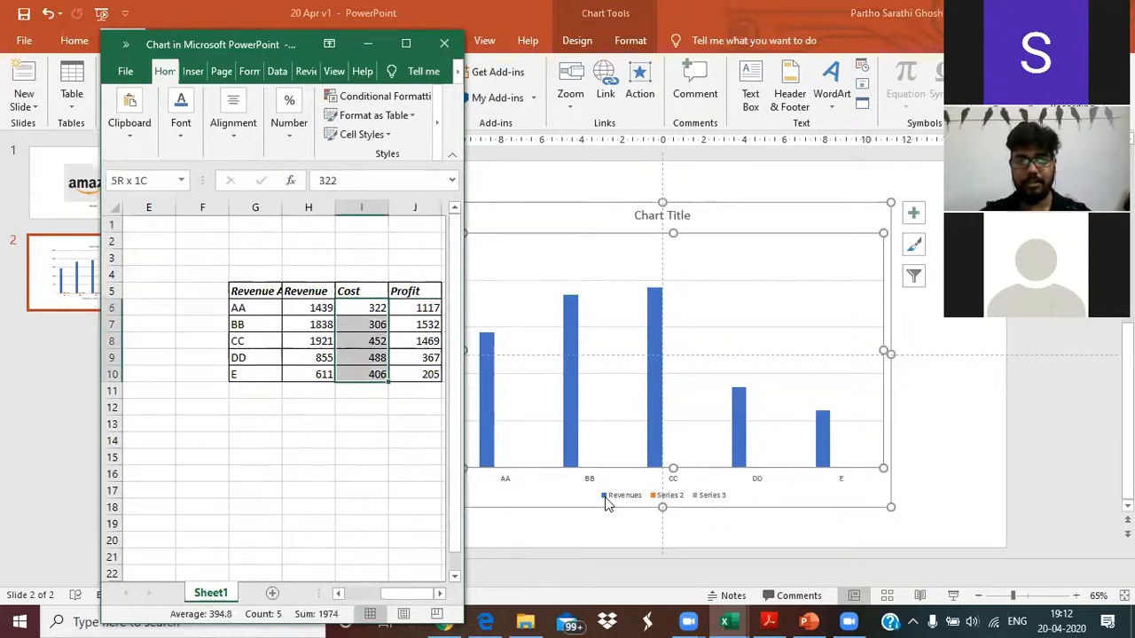
key(ctrl+c)
Paste the Cost figures into C2:C6 and rename the Series 2 heading as Cost
key(ctrl+Home)
key(Down)
key(Right)
key(Right)
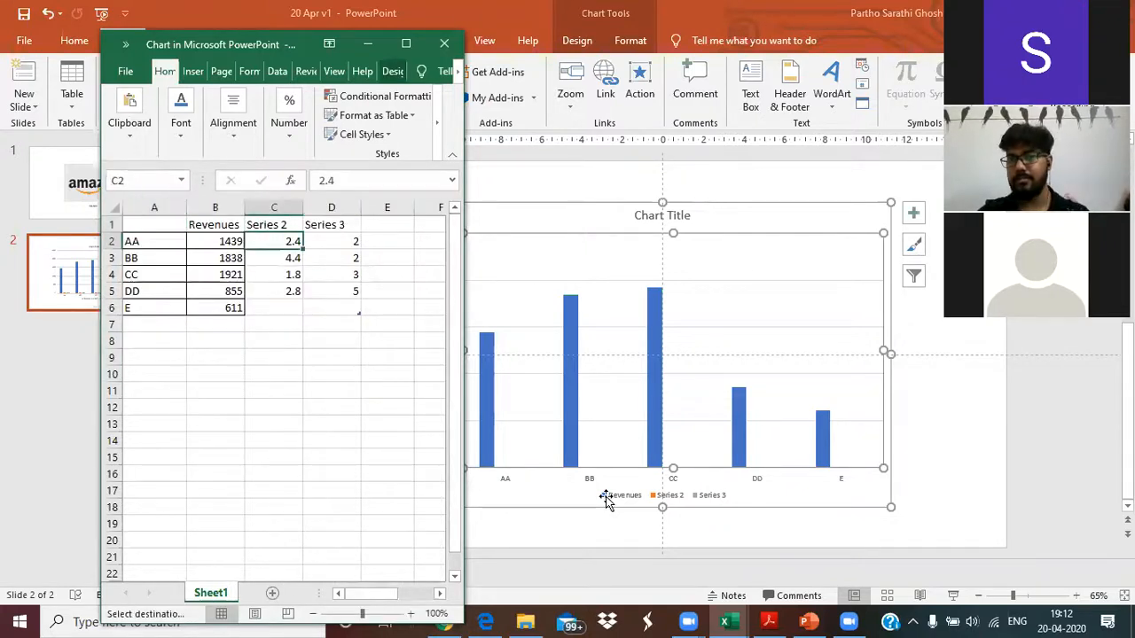
key(ctrl+v)
key(Up)
text(C)
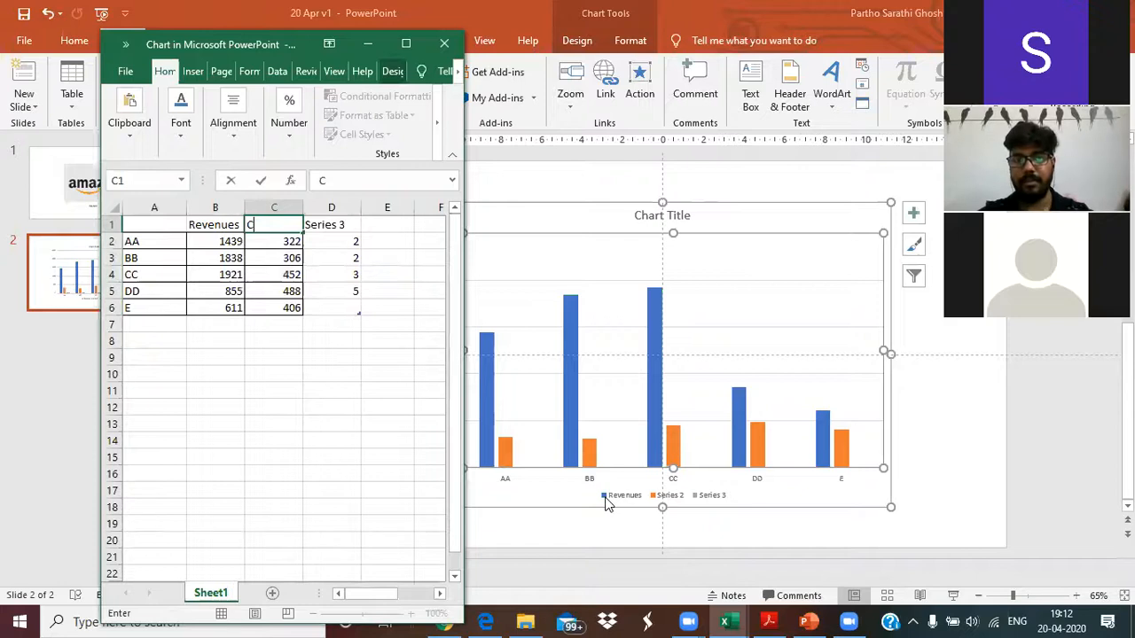
text(ost)
key(Right)
Rename the Series 3 heading in D1 as Profit
key(Right)
key(Left)
text(P)
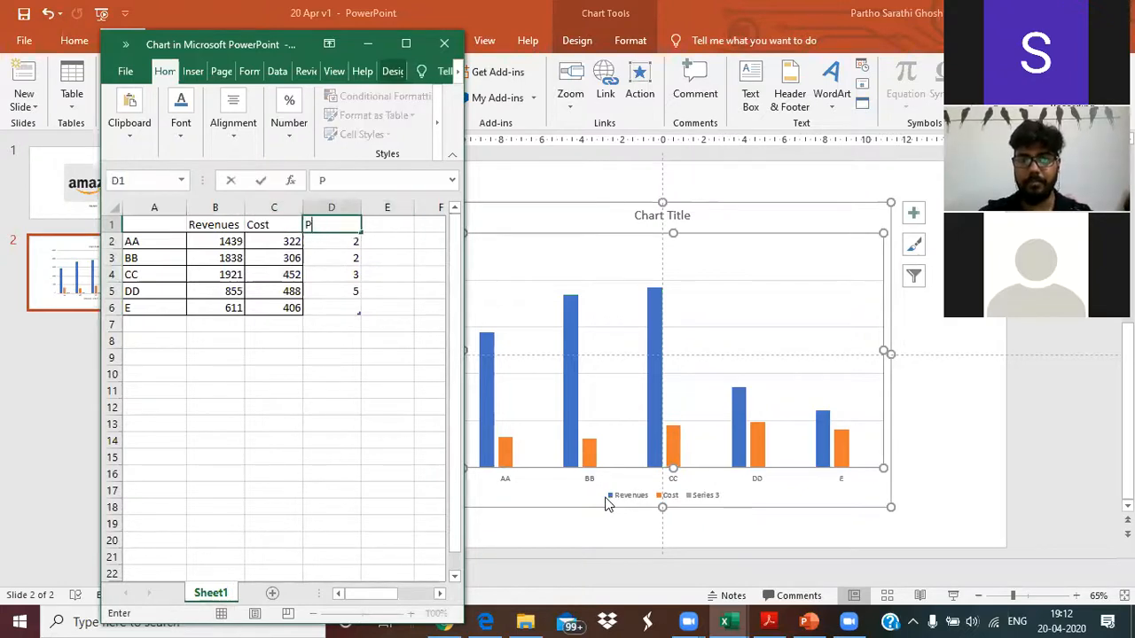
text(rofit)
key(Return)
Copy the five Profit figures, J6:J10, from the pasted table
key(Down)
key(Right)
key(Right)
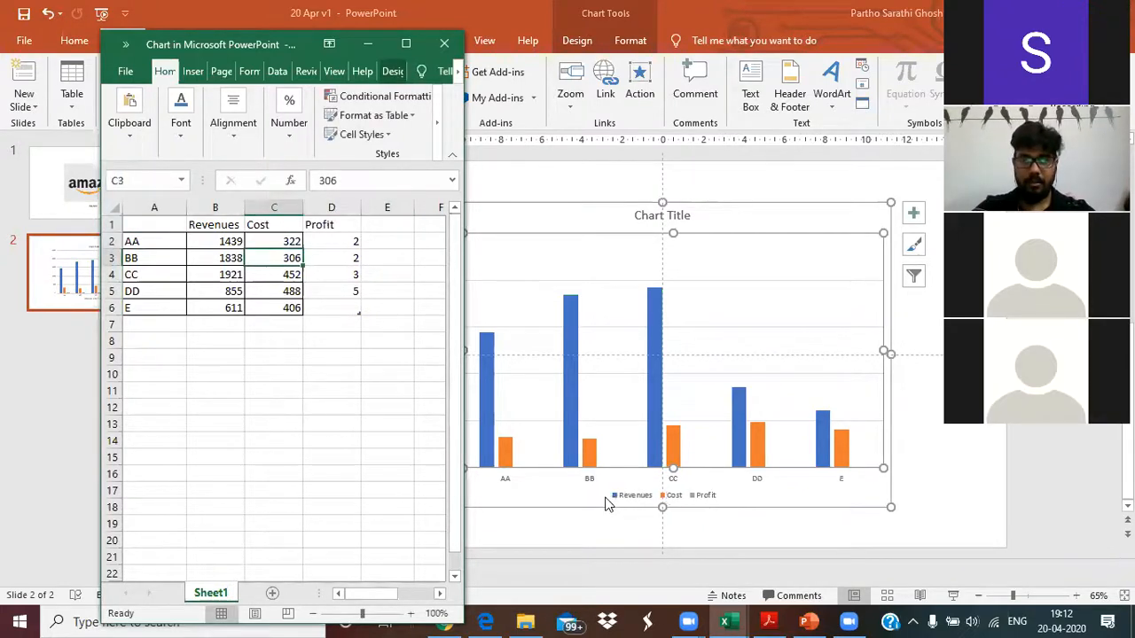
key(ctrl+Down)
key(ctrl+Right)
key(ctrl+Right)
key(ctrl+shift+Down)
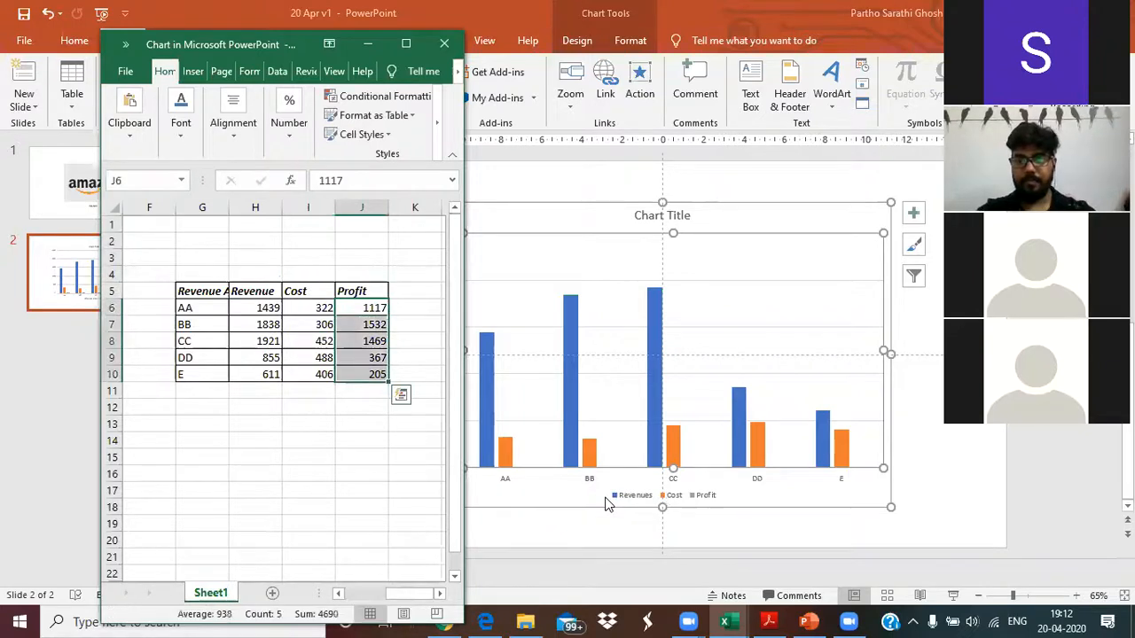
key(ctrl+c)
Paste the copied Profit figures into D2:D6 of the chart's data range
key(ctrl+Home)
key(Right)
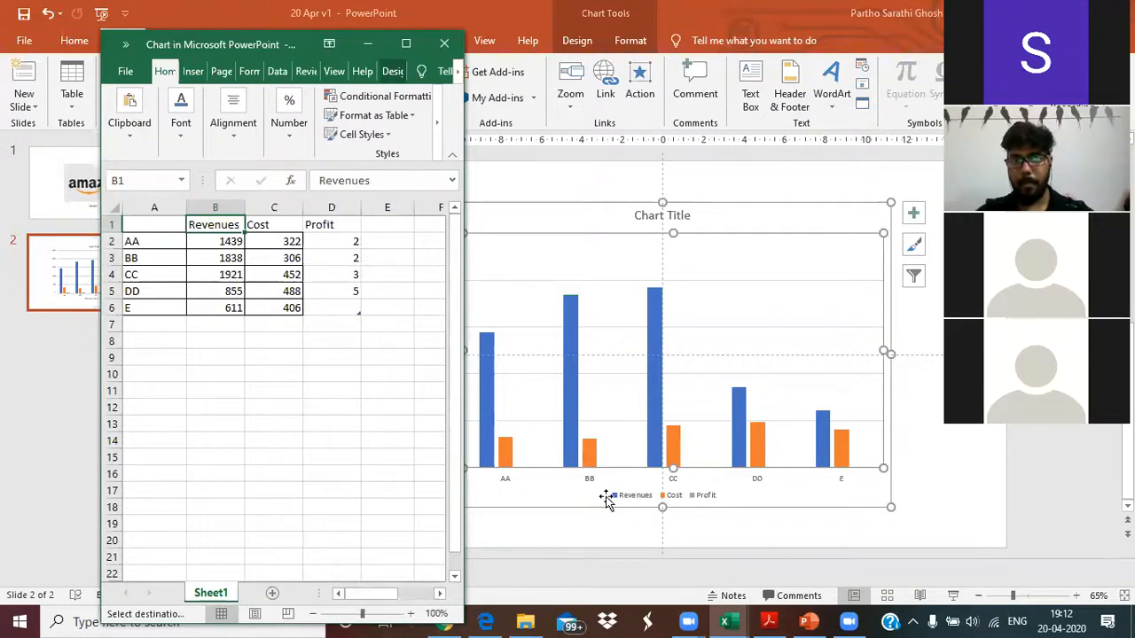
key(Right)
key(Right)
key(Down)
key(ctrl+v)
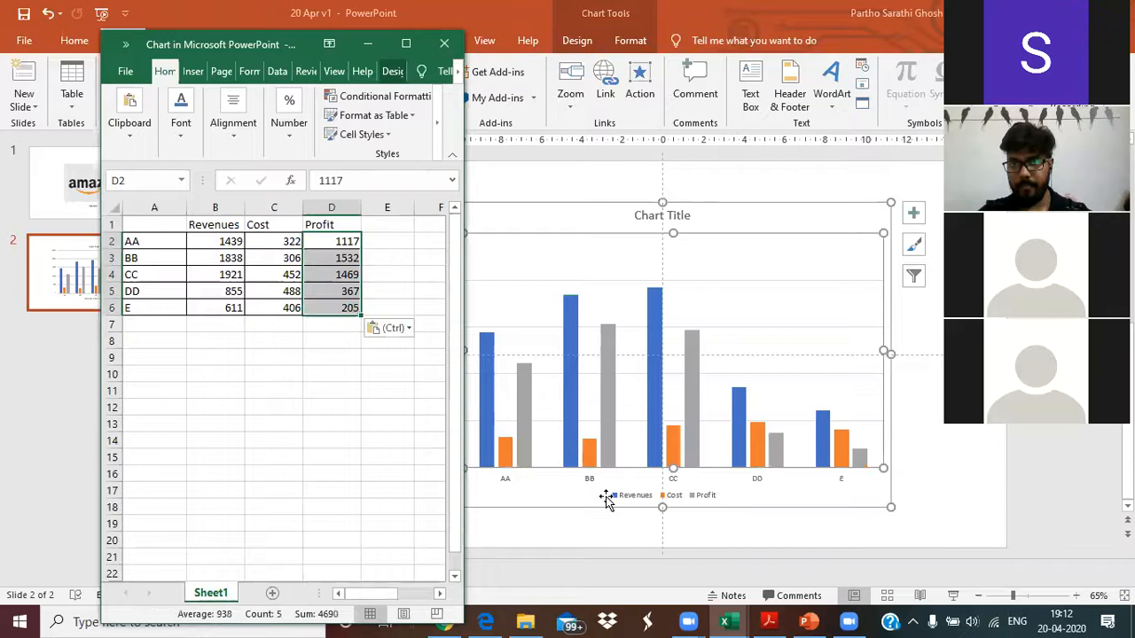
Shrink the chart data window and minimize it to return to the slide with the chart
click(258, 347)
click(275, 292)
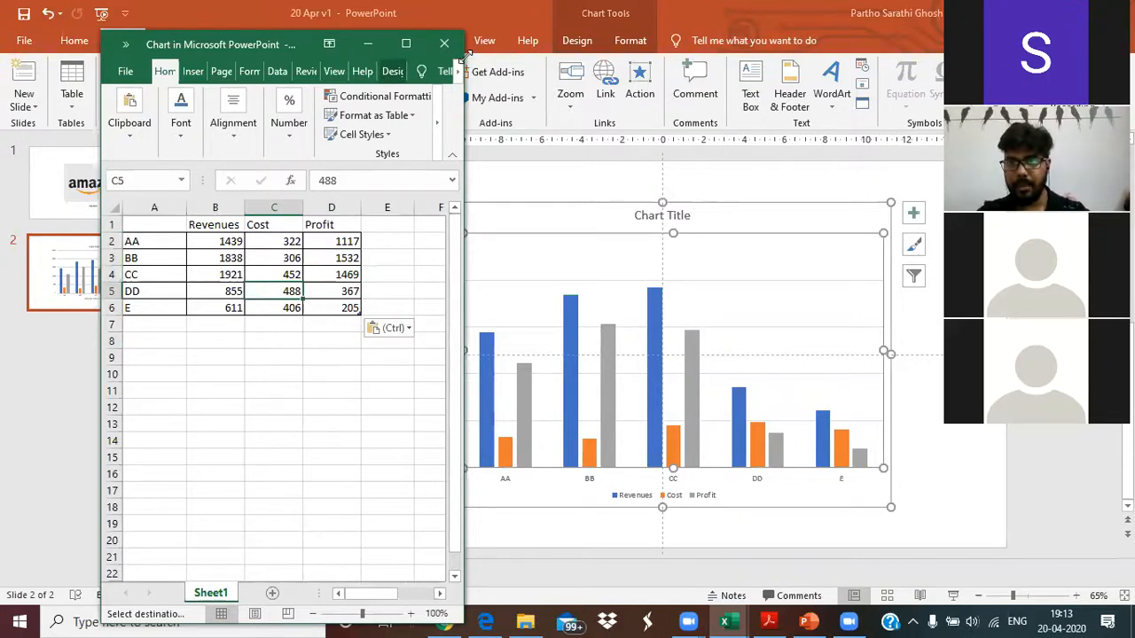
drag(467, 55, 360, 63)
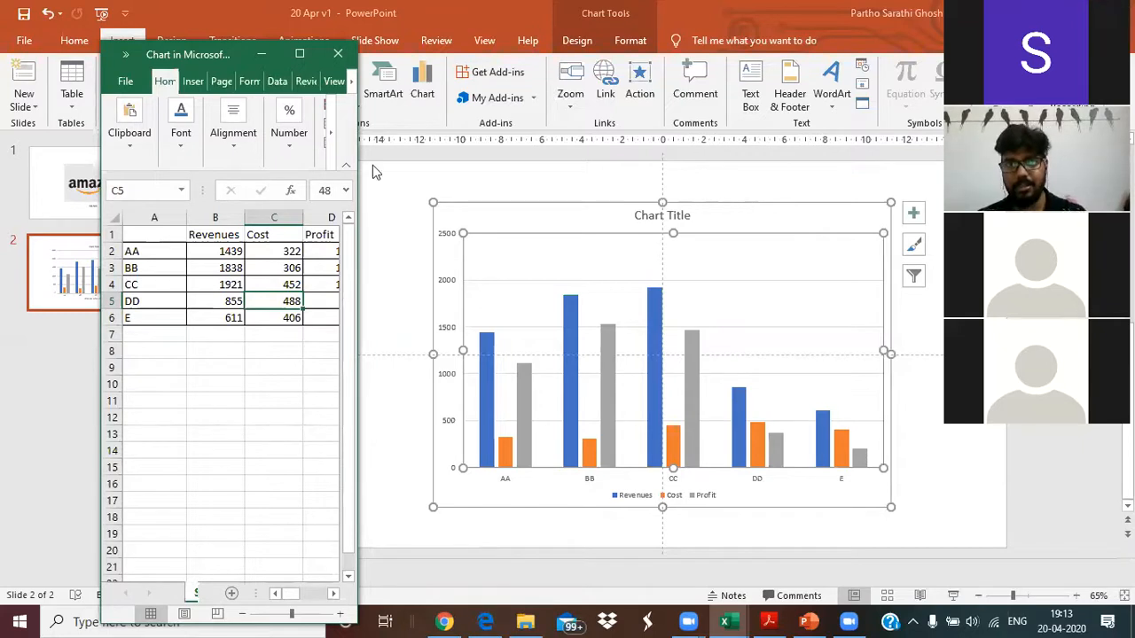
click(256, 55)
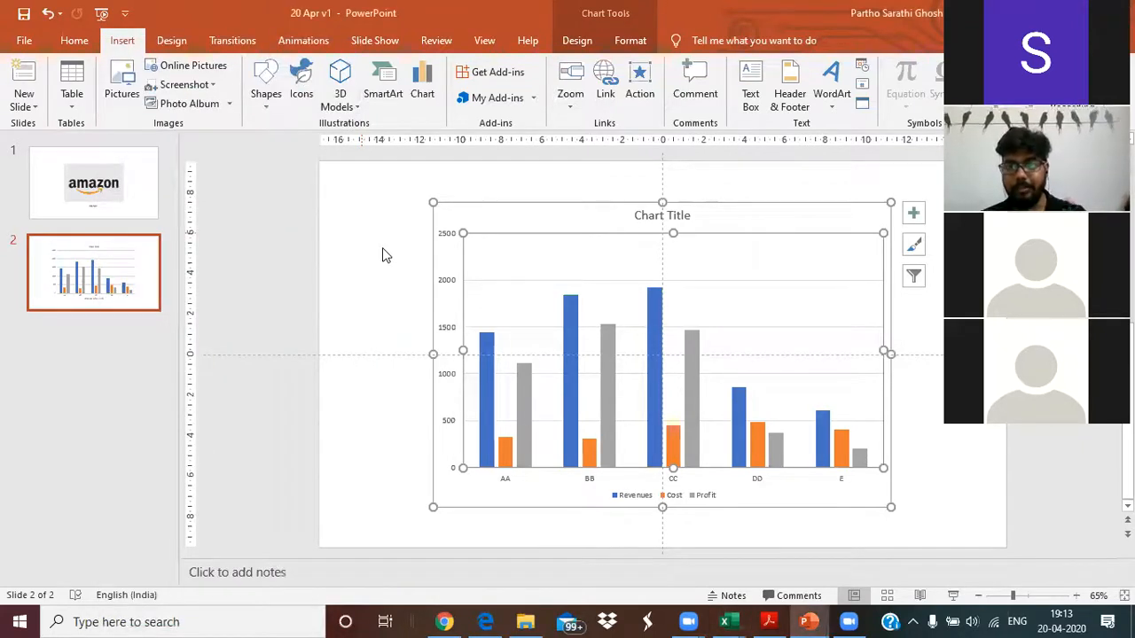